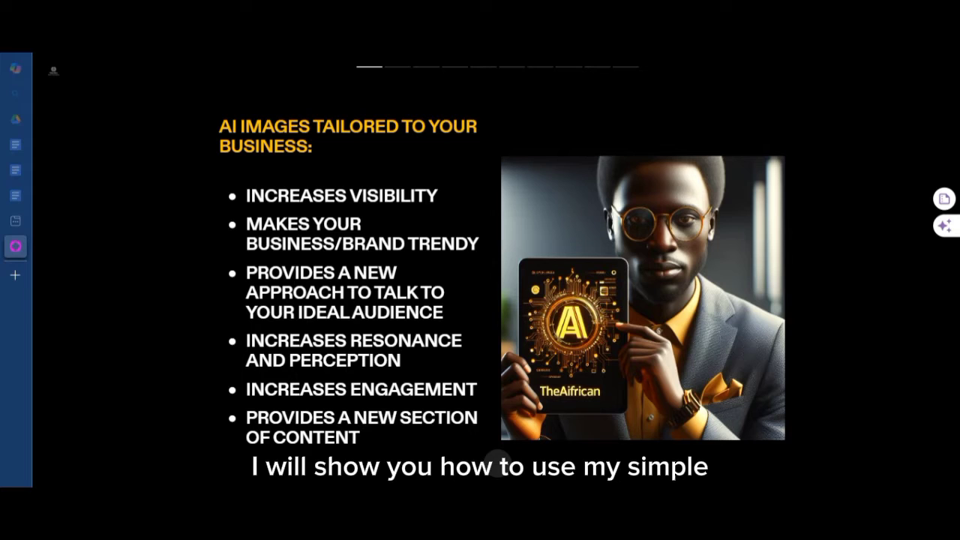
Step: Examine the sample branded images on the "Simple Automated AI Image Maker for Business" slide
{"action": "key", "text": "Right"}
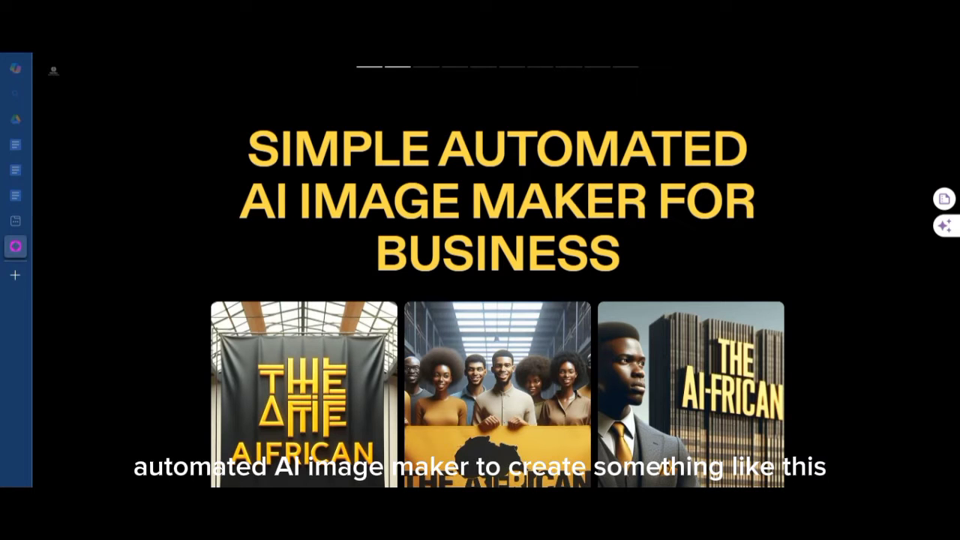
{"action": "scroll", "coordinate": [497, 360], "scroll_direction": "down", "scroll_amount": 1}
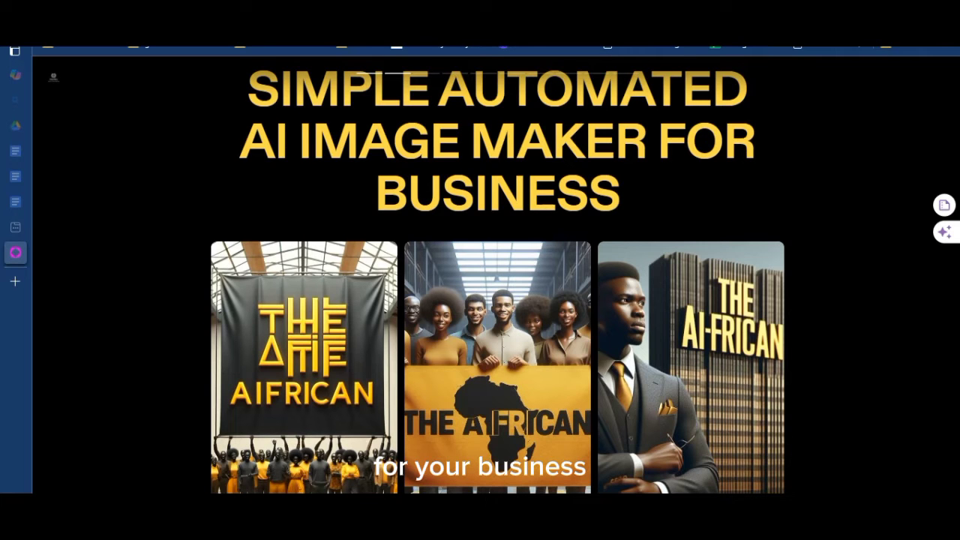
{"action": "scroll", "coordinate": [497, 300], "scroll_direction": "down", "scroll_amount": 4}
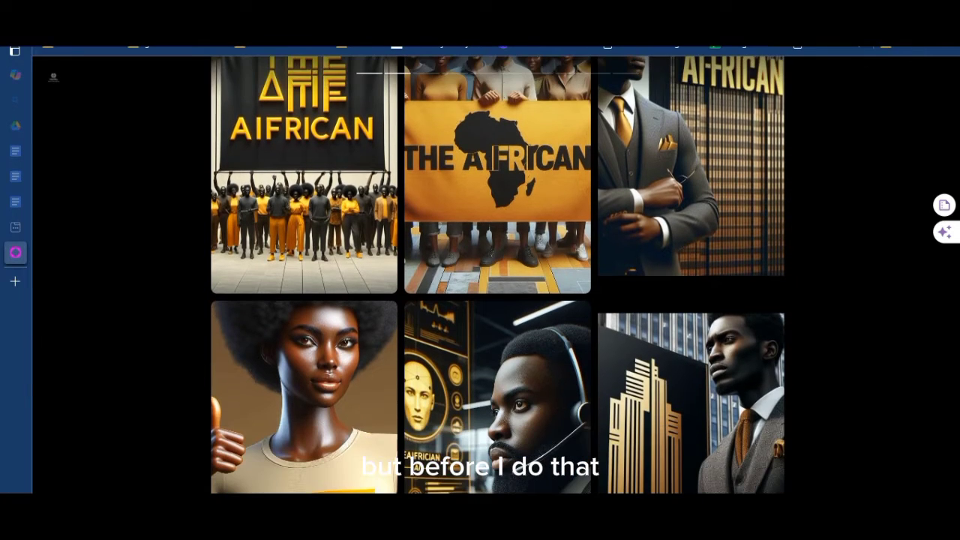
{"action": "scroll", "coordinate": [497, 300], "scroll_direction": "down", "scroll_amount": 2}
{"action": "scroll", "coordinate": [498, 300], "scroll_direction": "up", "scroll_amount": 6}
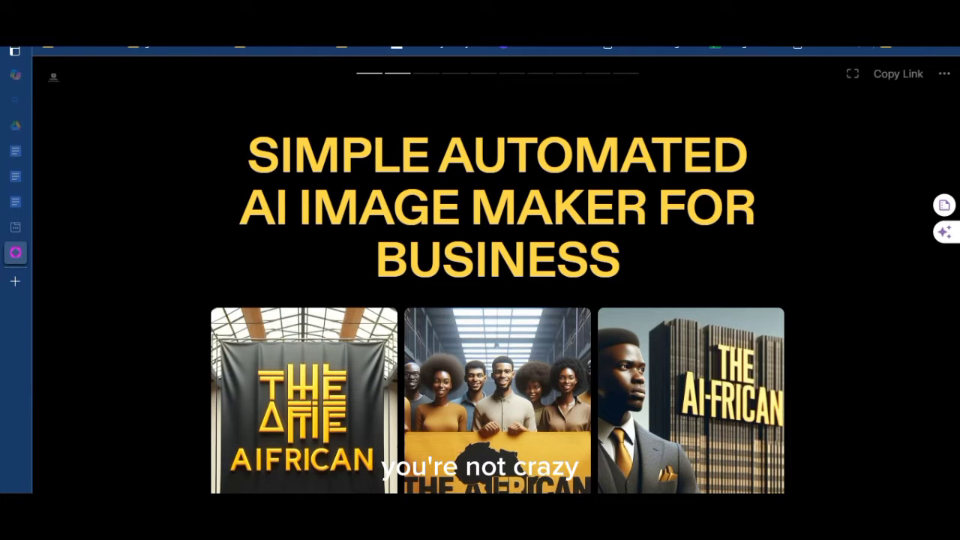
{"action": "scroll", "coordinate": [498, 300], "scroll_direction": "down", "scroll_amount": 5}
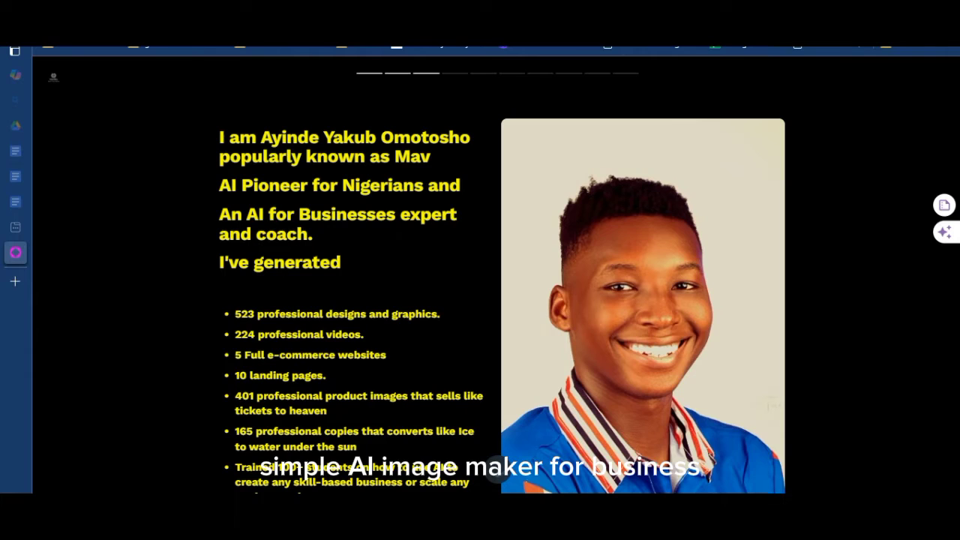
Step: Read the presenter's background and achievements slide, and advance to the Step 1 slide
{"action": "scroll", "coordinate": [498, 274], "scroll_direction": "down", "scroll_amount": 2}
{"action": "scroll", "coordinate": [498, 275], "scroll_direction": "up", "scroll_amount": 1}
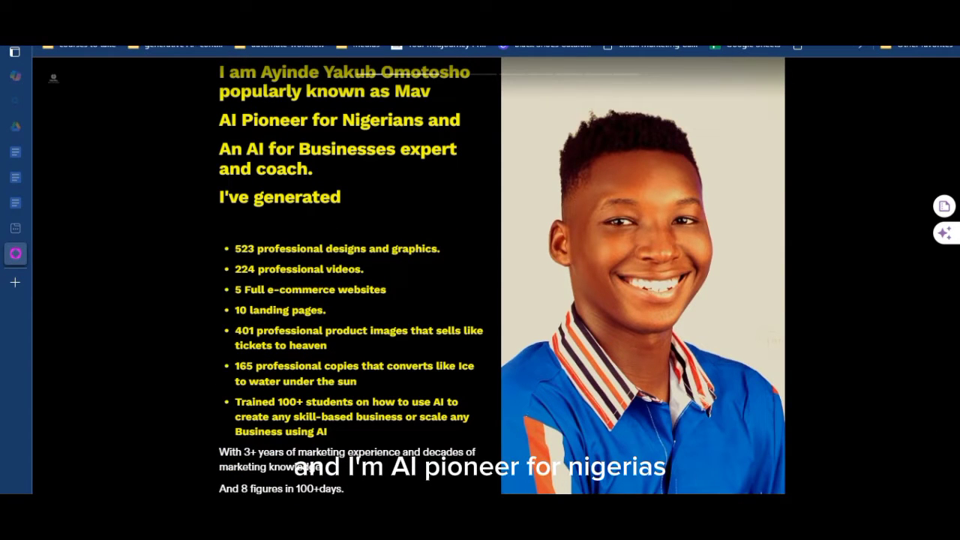
{"action": "scroll", "coordinate": [498, 280], "scroll_direction": "down", "scroll_amount": 1}
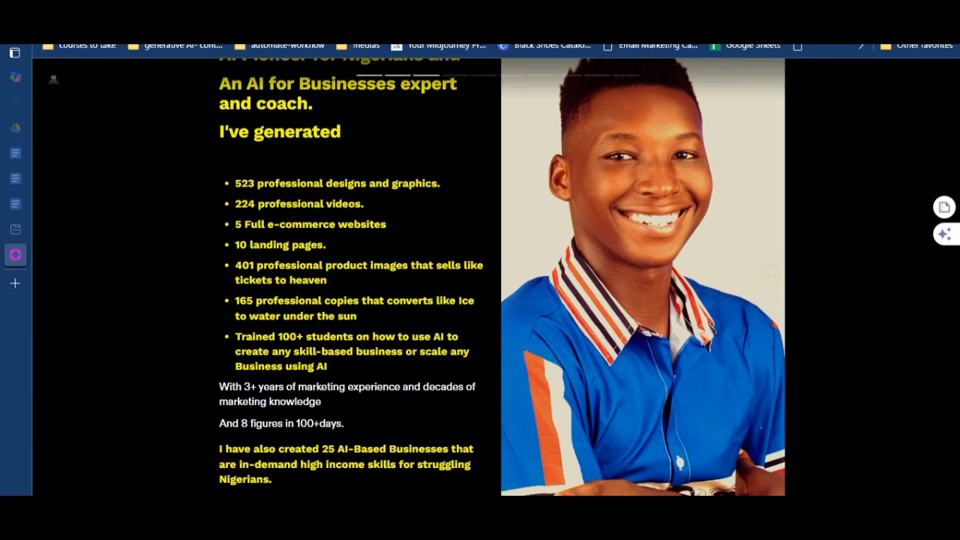
{"action": "scroll", "coordinate": [502, 277], "scroll_direction": "down", "scroll_amount": 3}
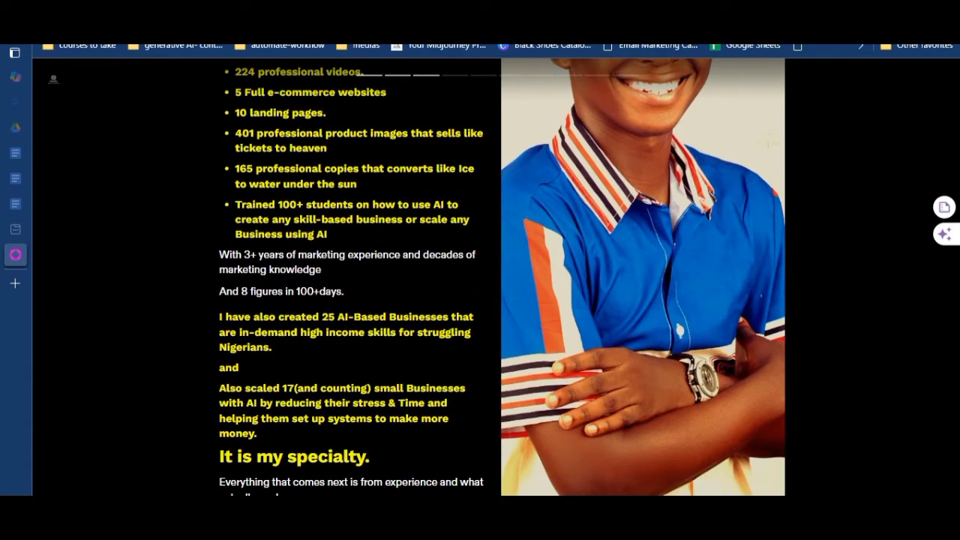
{"action": "scroll", "coordinate": [502, 277], "scroll_direction": "up", "scroll_amount": 3}
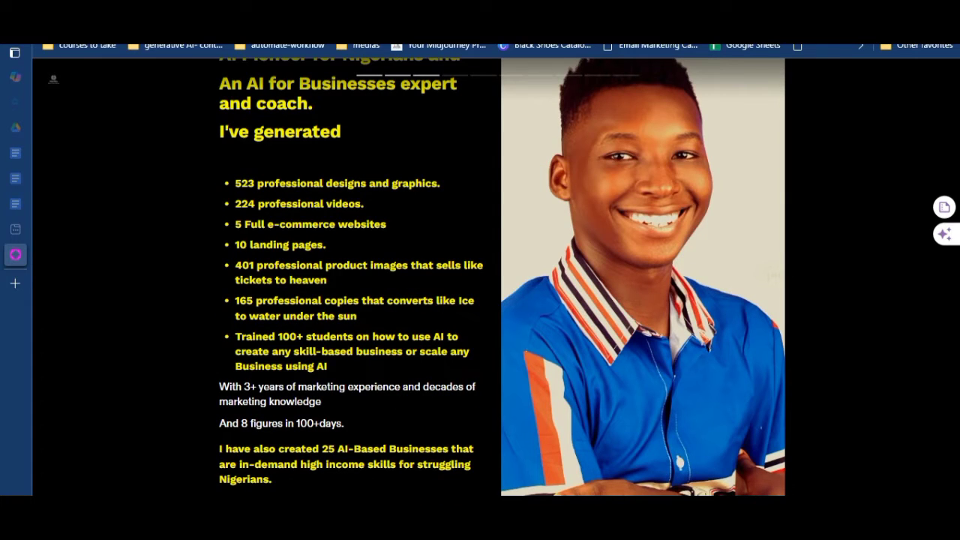
{"action": "key", "text": "Right"}
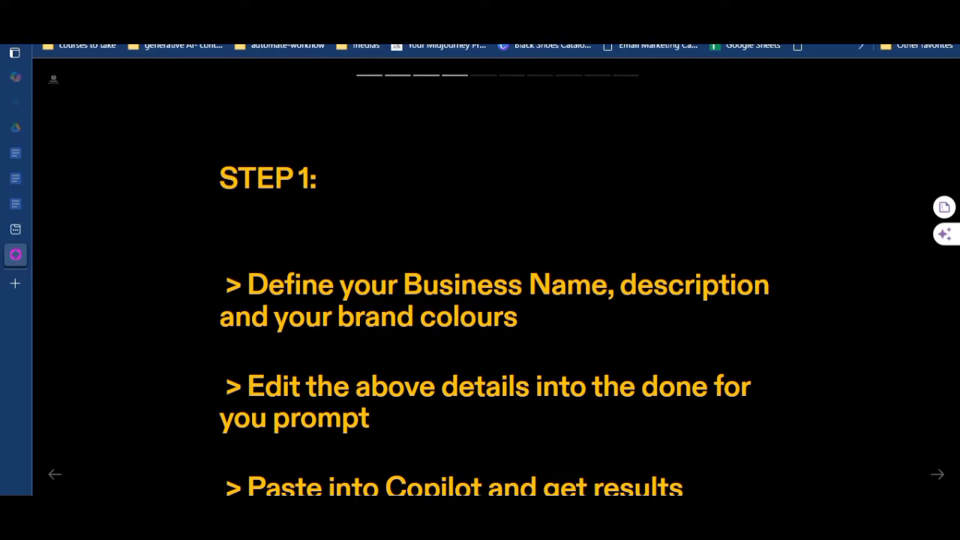
{"action": "mouse_move", "coordinate": [15, 203]}
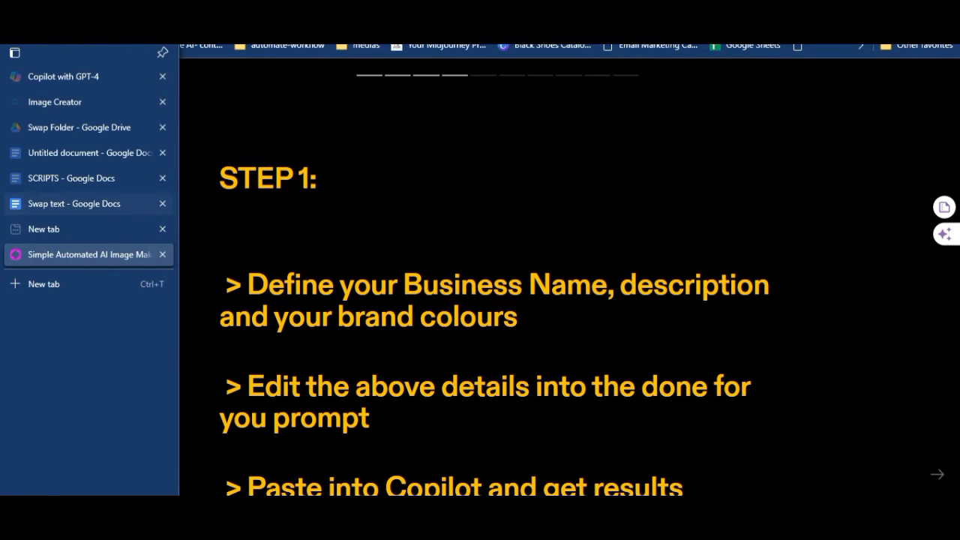
{"action": "left_click", "coordinate": [83, 152]}
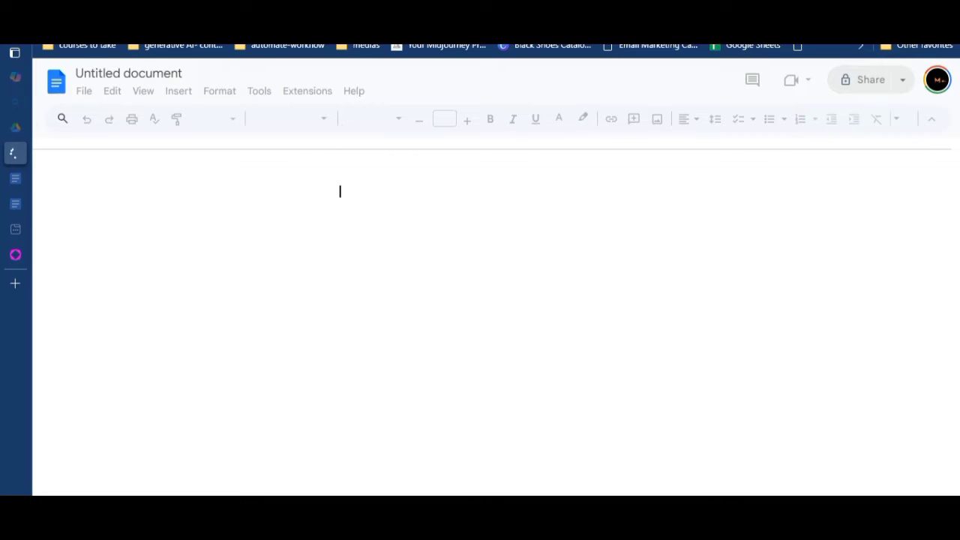
{"action": "mouse_move", "coordinate": [15, 255]}
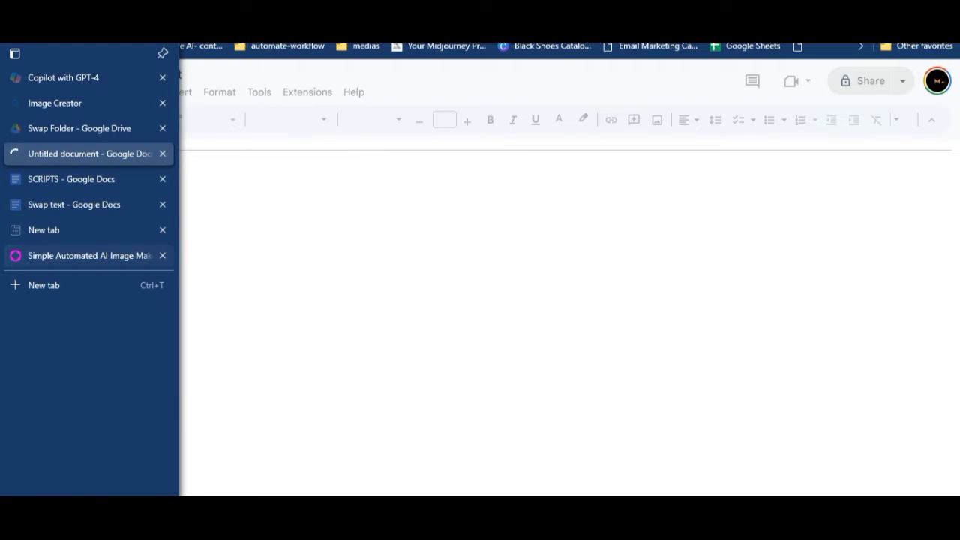
{"action": "mouse_move", "coordinate": [82, 255]}
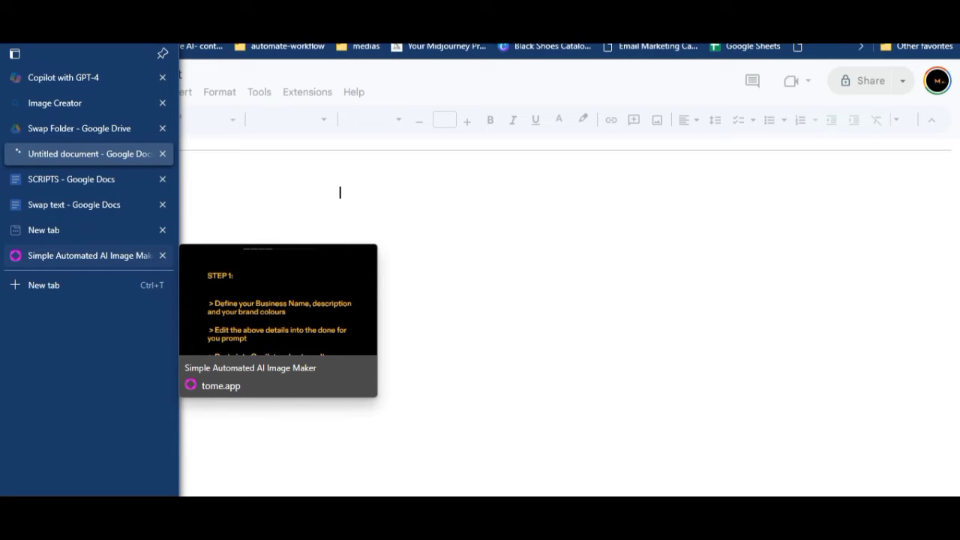
{"action": "left_click", "coordinate": [82, 255]}
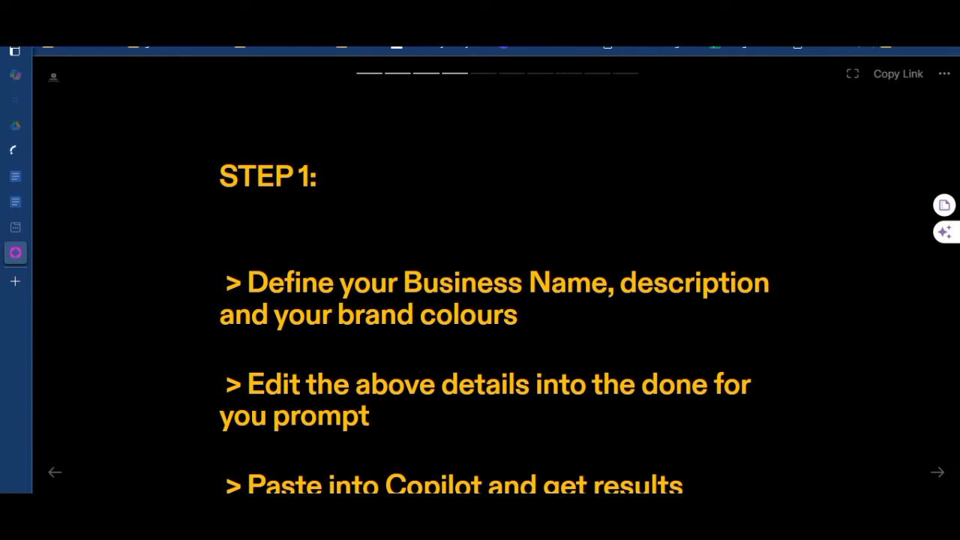
Step: Switch to the untitled Google Docs document and add a "BUSINESS NAME:" line followed by a new line
{"action": "mouse_move", "coordinate": [15, 150]}
{"action": "left_click", "coordinate": [90, 150]}
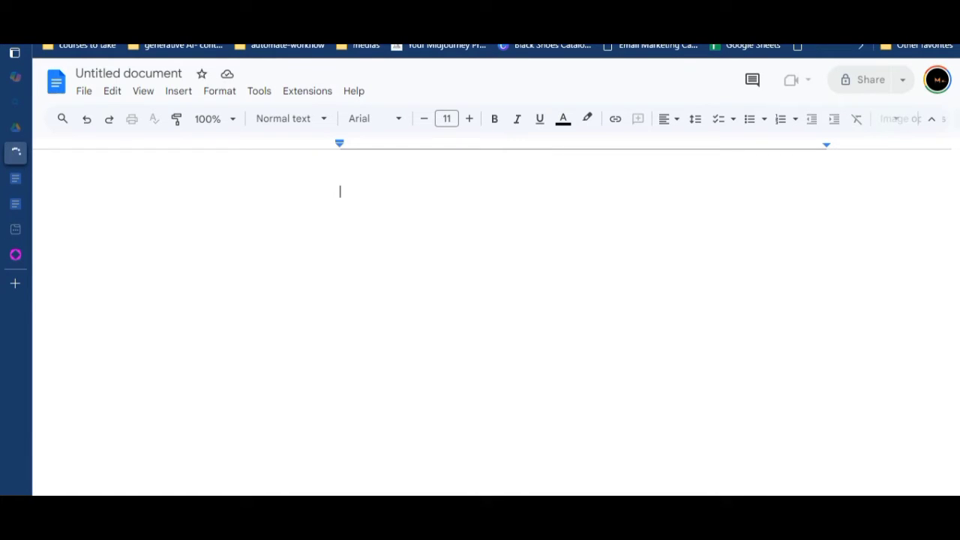
{"action": "type", "text": "BUSIN"}
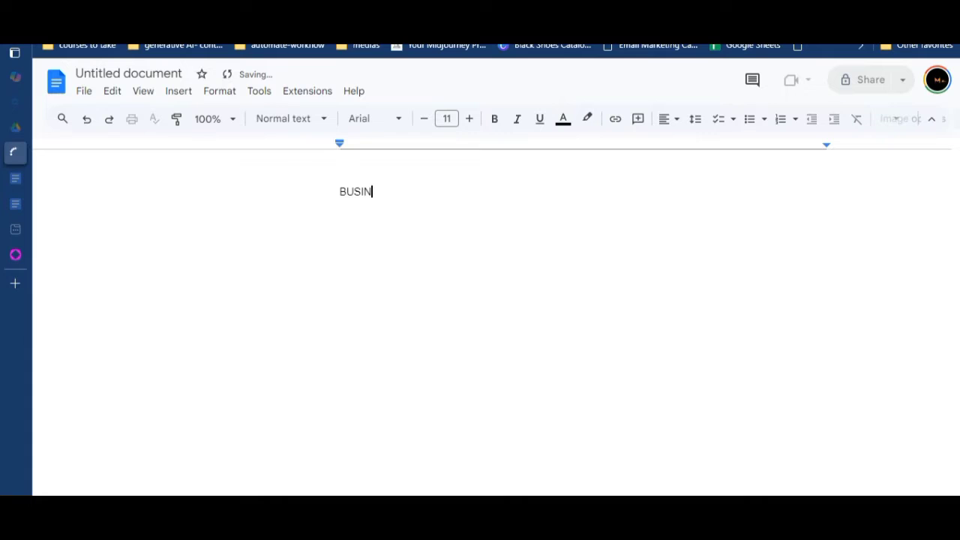
{"action": "type", "text": "ESS BN"}
{"action": "key", "text": "BackSpace"}
{"action": "key", "text": "BackSpace"}
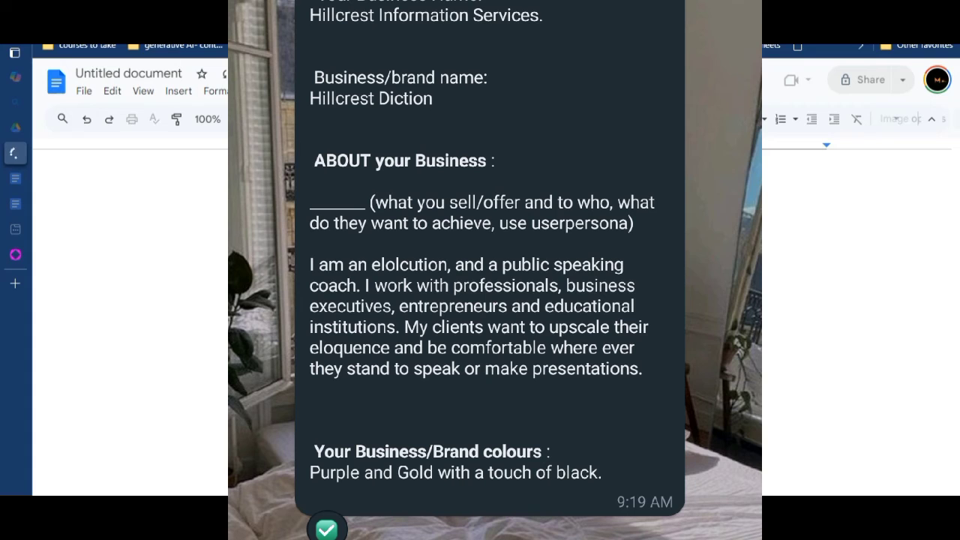
{"action": "type", "text": "NAME:"}
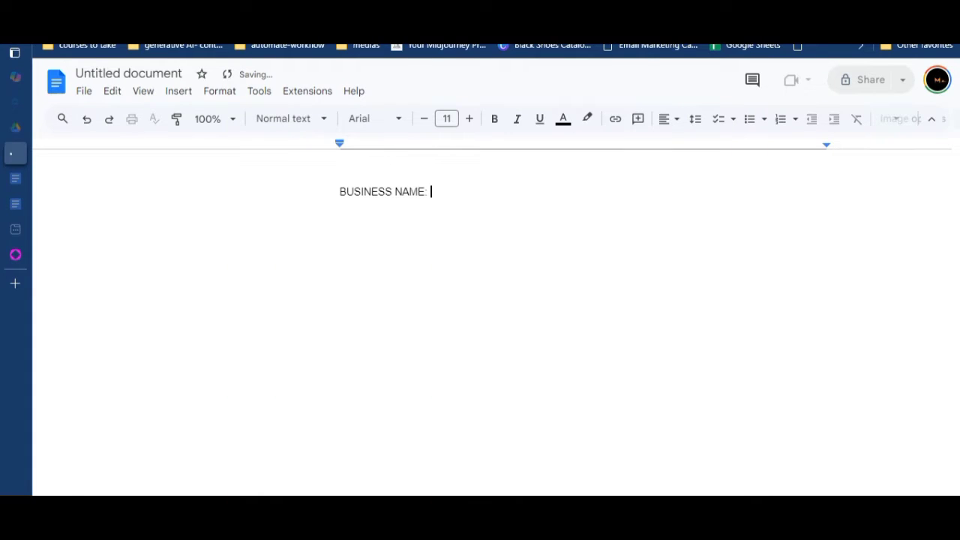
{"action": "key", "text": "Return"}
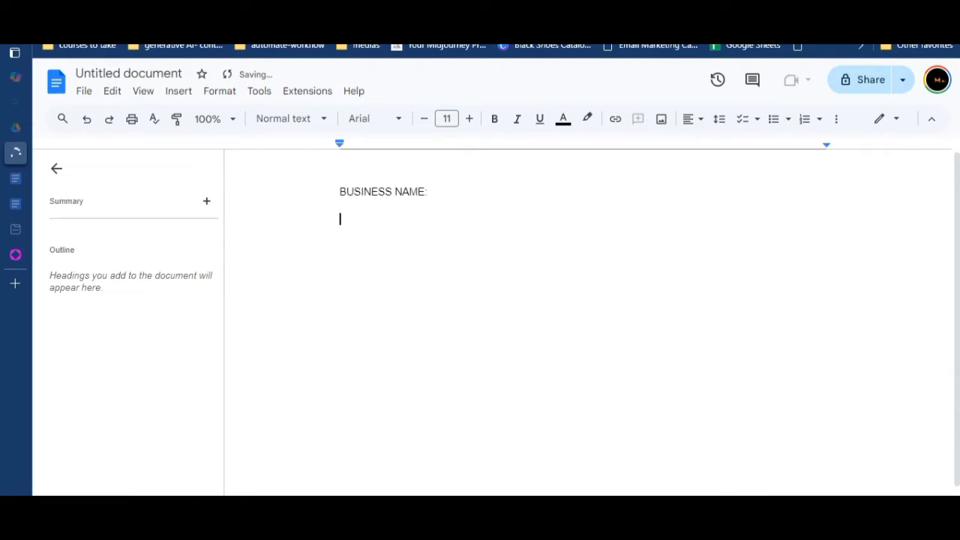
Step: Return to the presentation and read the Step 1 instructions on defining business details, editing the prompt and pasting it into Copilot
{"action": "mouse_move", "coordinate": [15, 254]}
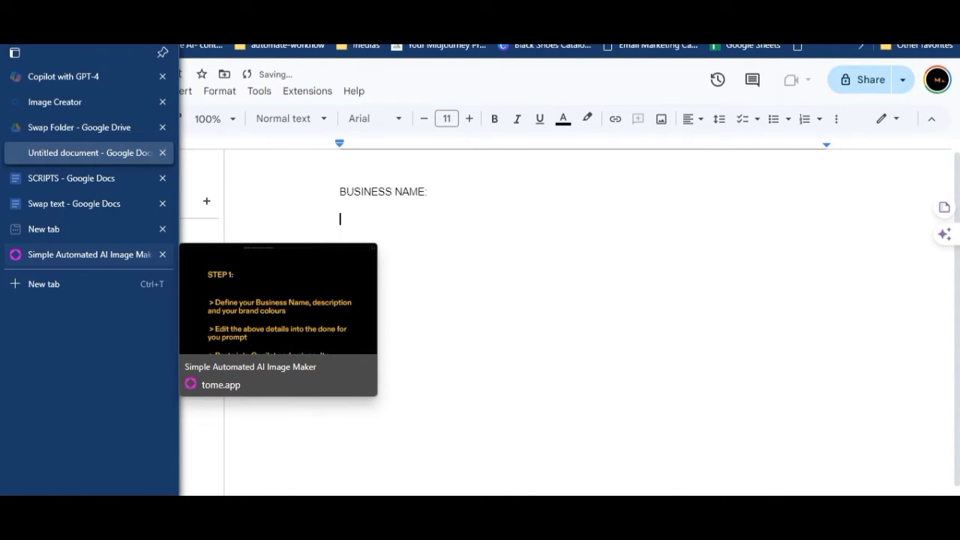
{"action": "left_click", "coordinate": [75, 254]}
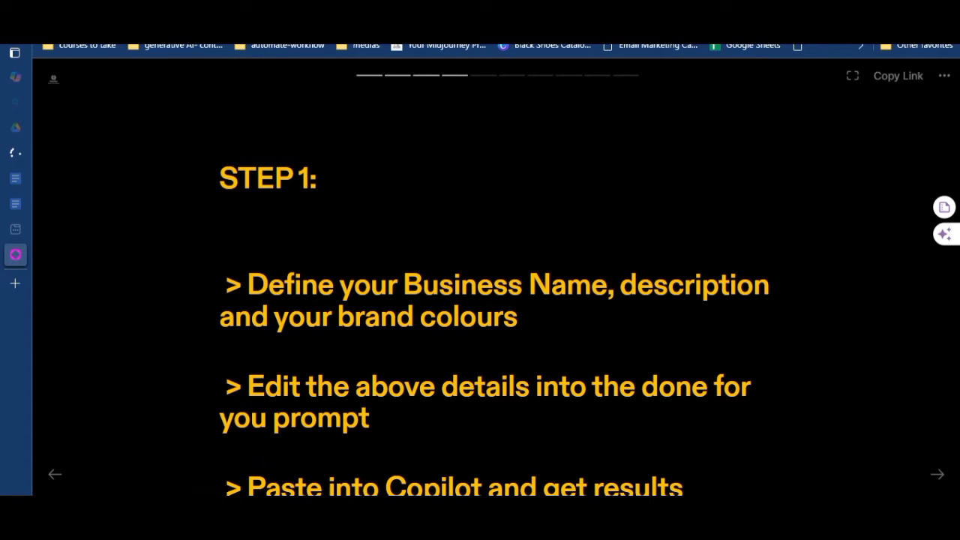
{"action": "scroll", "coordinate": [496, 315], "scroll_direction": "down", "scroll_amount": 2}
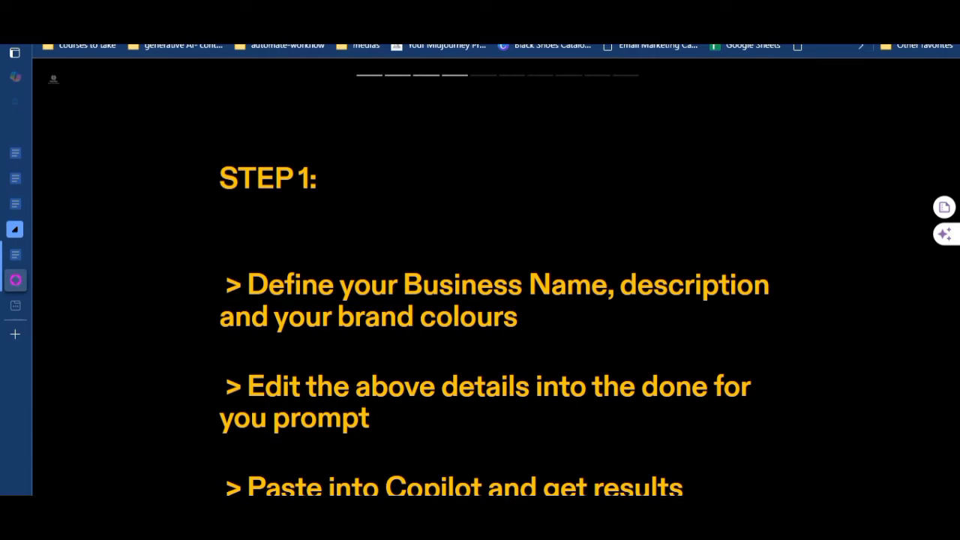
{"action": "scroll", "coordinate": [495, 300], "scroll_direction": "down", "scroll_amount": 2}
{"action": "scroll", "coordinate": [495, 300], "scroll_direction": "up", "scroll_amount": 1}
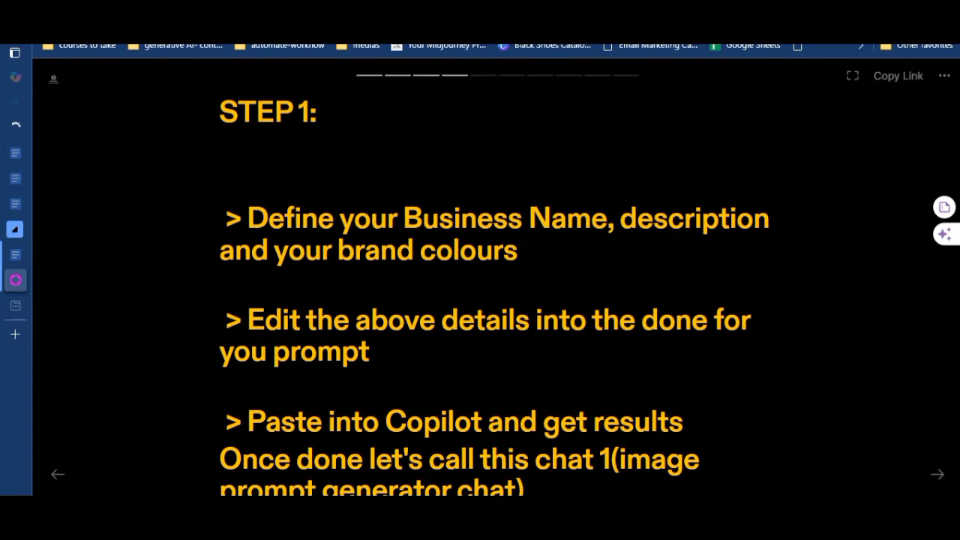
{"action": "scroll", "coordinate": [495, 300], "scroll_direction": "down", "scroll_amount": 1}
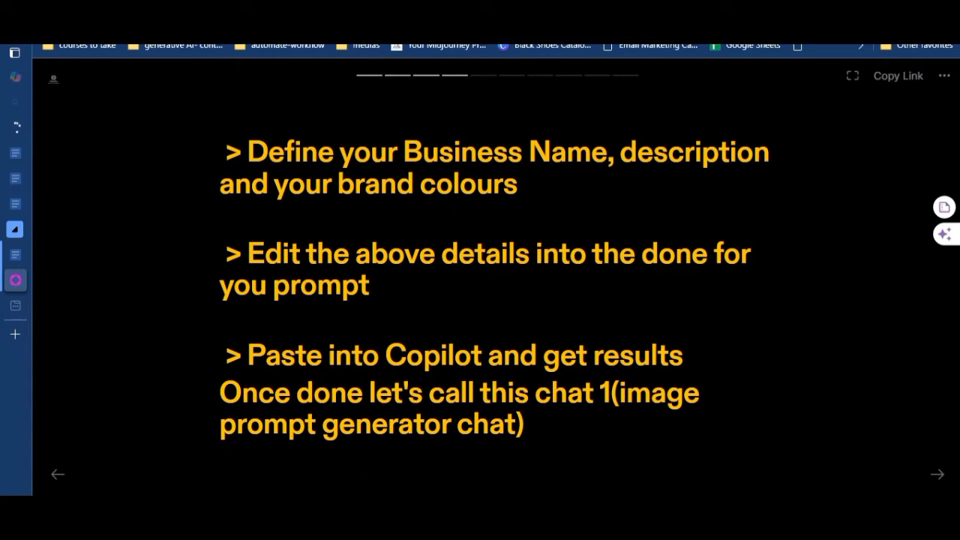
{"action": "scroll", "coordinate": [495, 300], "scroll_direction": "up", "scroll_amount": 2}
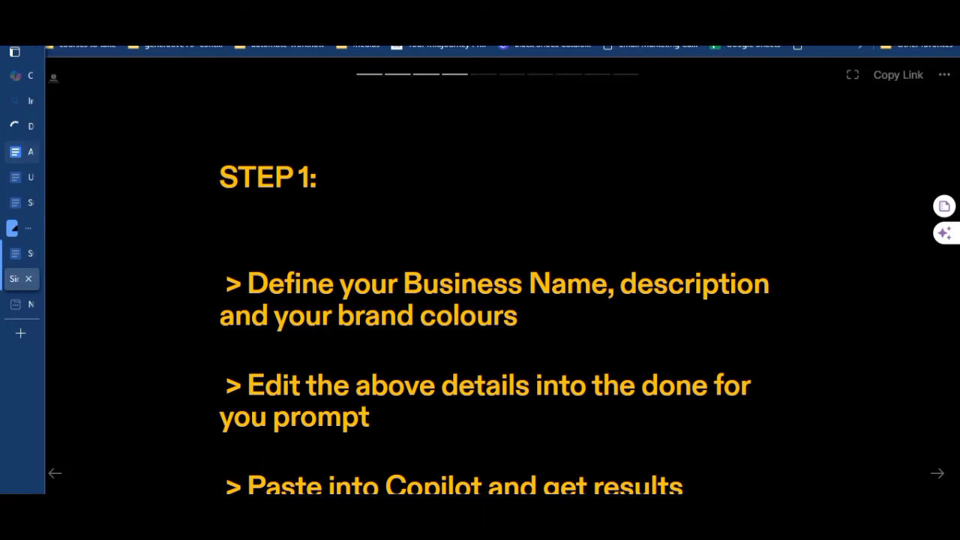
Step: In the Automated AI Image Maker Prompt document, copy the prompt from "Here is some information about my business" through "above rules and guidelines."
{"action": "left_click", "coordinate": [49, 153]}
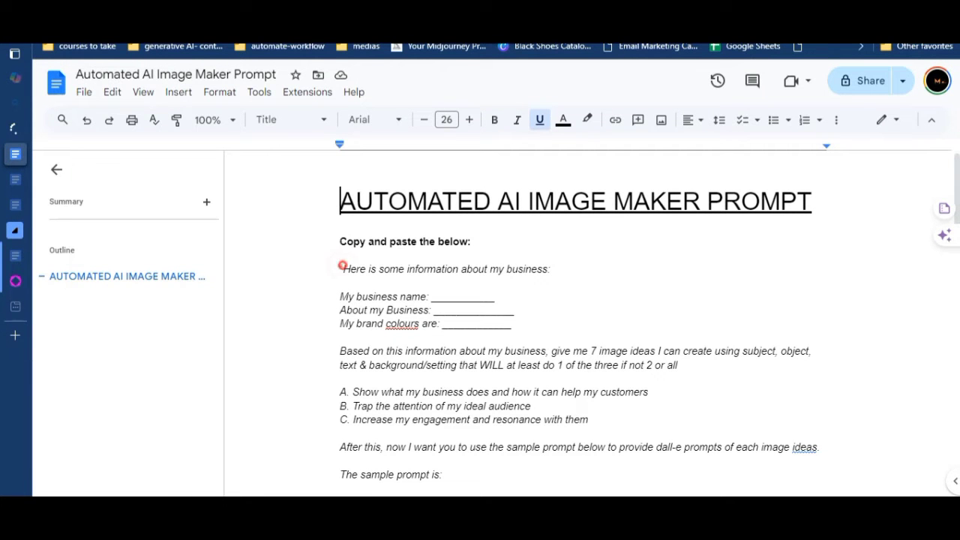
{"action": "left_click", "coordinate": [342, 268]}
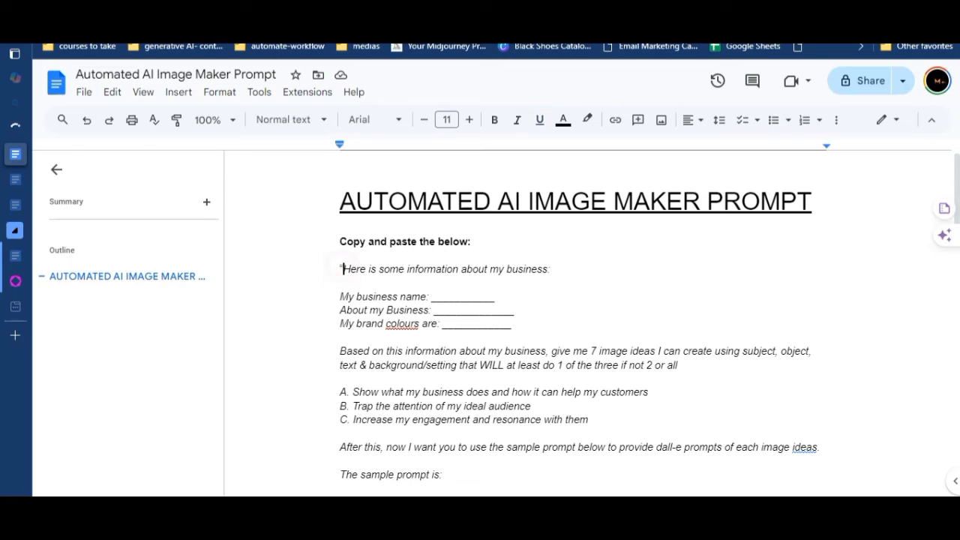
{"action": "left_click_drag", "start_coordinate": [343, 268], "coordinate": [343, 379]}
{"action": "scroll", "coordinate": [343, 378], "scroll_direction": "down", "scroll_amount": 6}
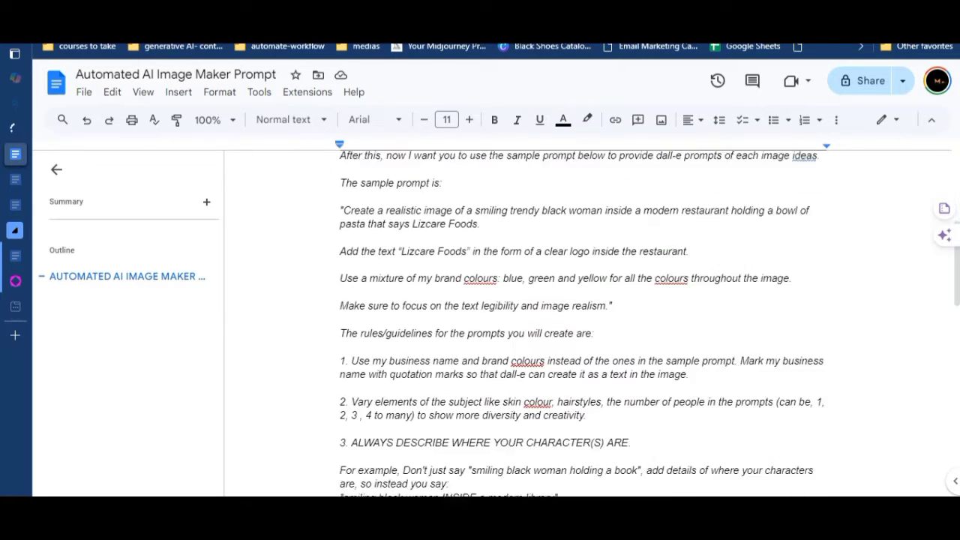
{"action": "scroll", "coordinate": [574, 322], "scroll_direction": "down", "scroll_amount": 5}
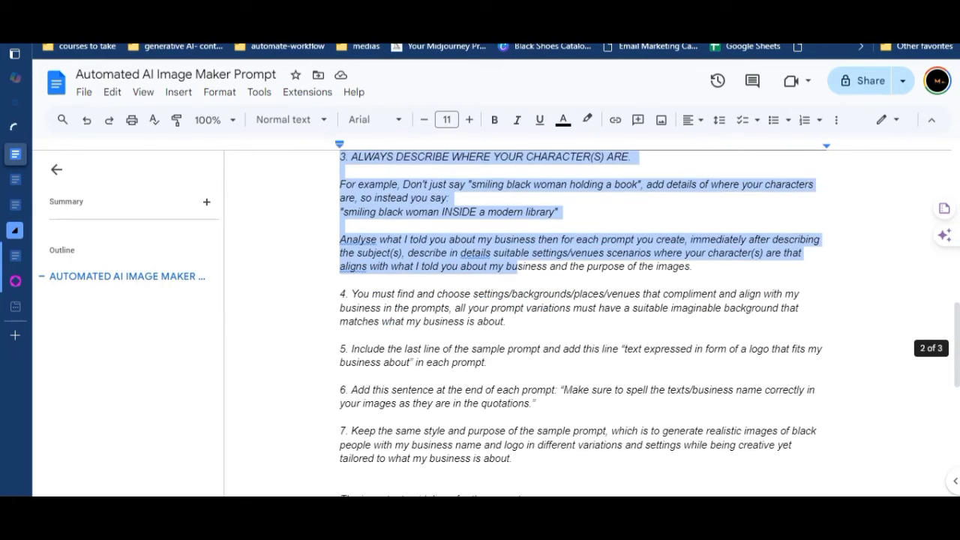
{"action": "scroll", "coordinate": [574, 323], "scroll_direction": "down", "scroll_amount": 1}
{"action": "left_click_drag", "start_coordinate": [342, 379], "coordinate": [473, 362]}
{"action": "scroll", "coordinate": [487, 384], "scroll_direction": "down", "scroll_amount": 2}
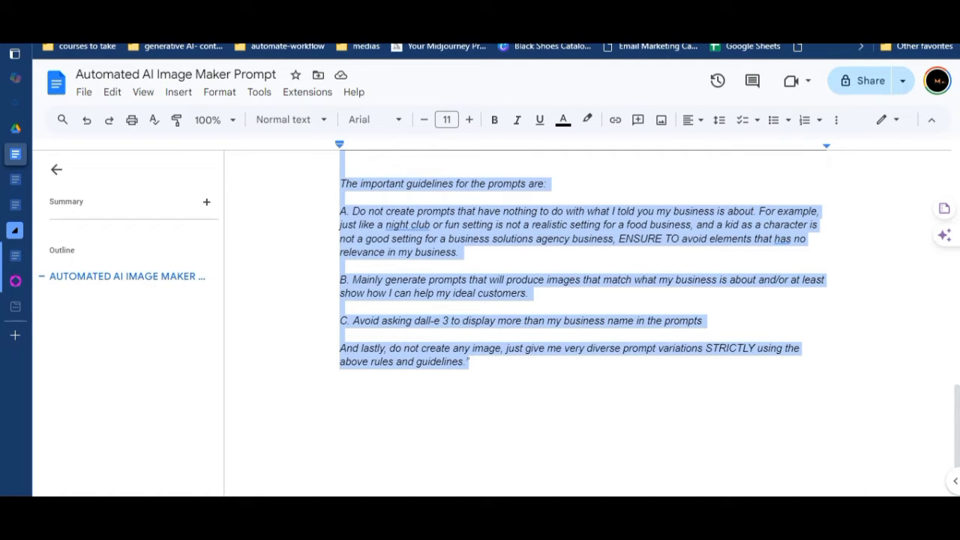
{"action": "key", "text": "ctrl+i"}
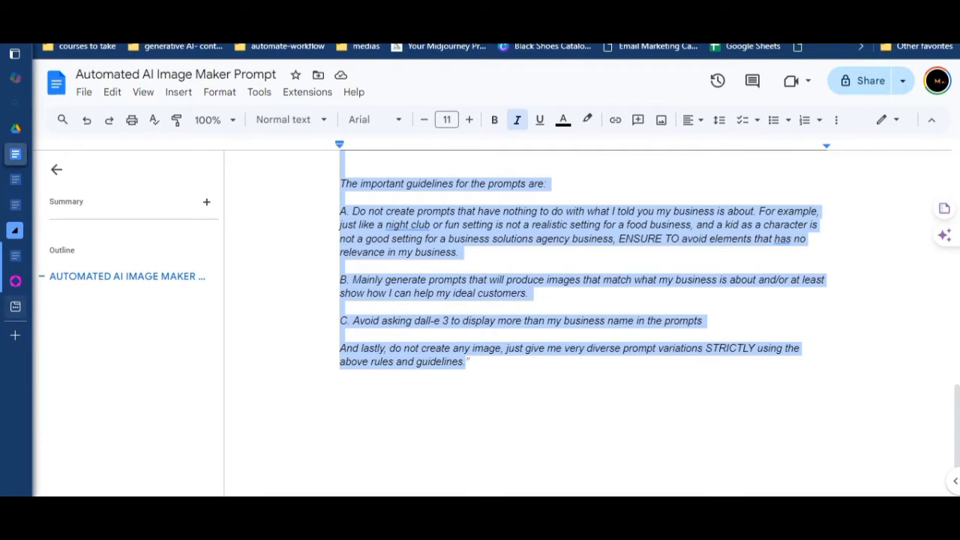
Step: In the untitled document, fill in the prompt's business name as ỤLỌAKỤ, and its description and brand colours with the copied luxury home fragrance text
{"action": "mouse_move", "coordinate": [15, 306]}
{"action": "left_click", "coordinate": [82, 179]}
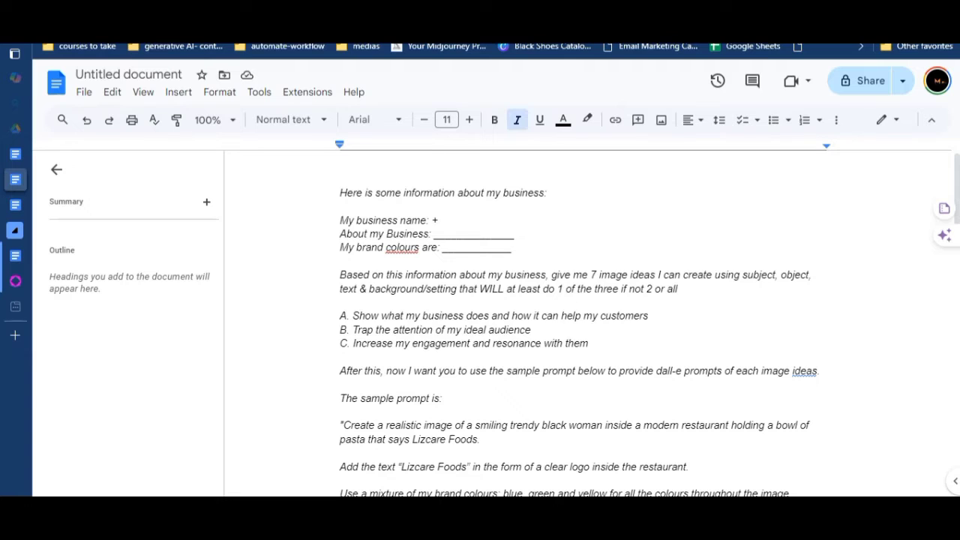
{"action": "key", "text": "BackSpace"}
{"action": "left_click", "coordinate": [443, 225]}
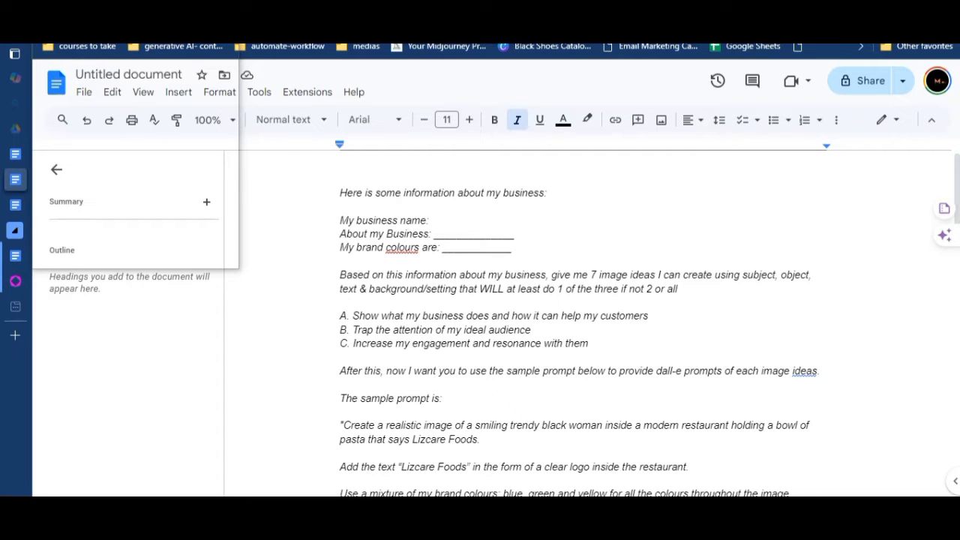
{"action": "key", "text": "super+v"}
{"action": "key", "text": "Down"}
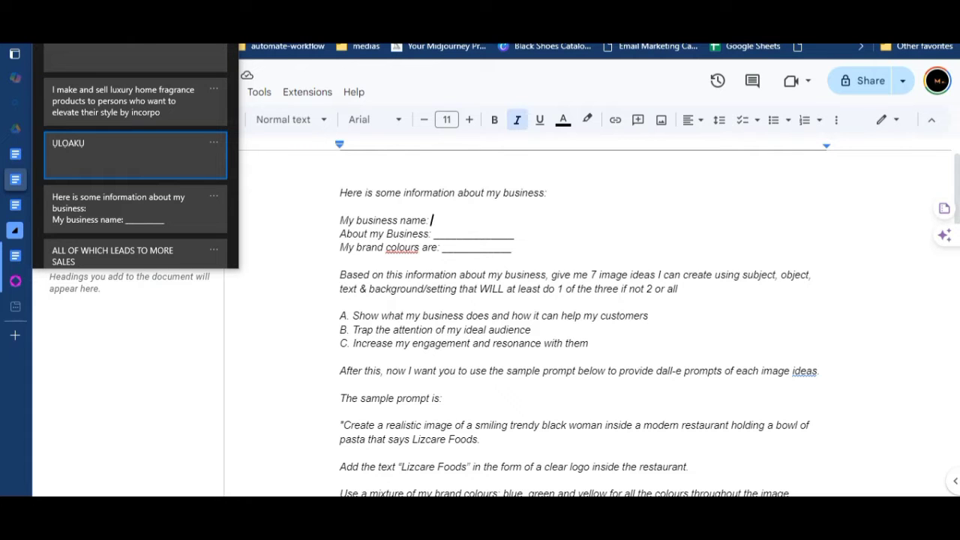
{"action": "key", "text": "Escape"}
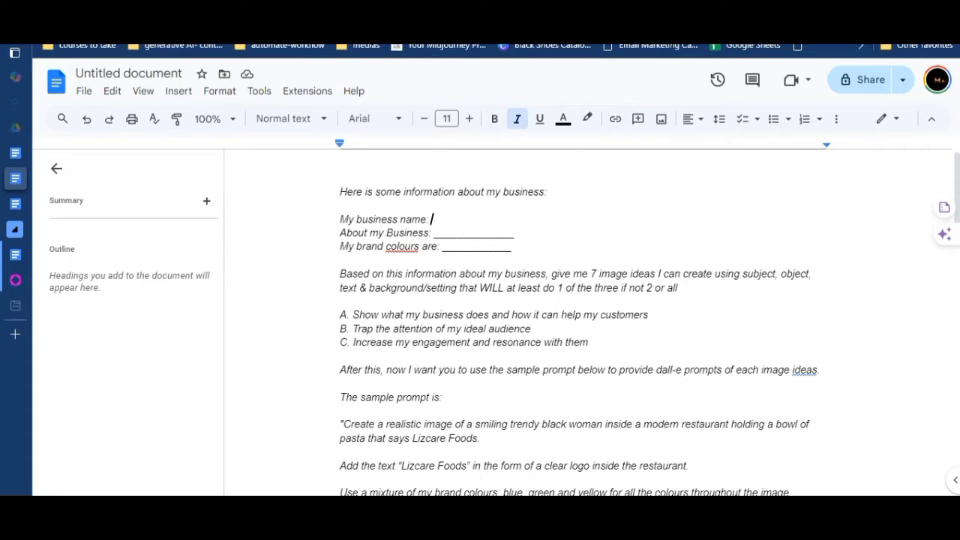
{"action": "type", "text": "V"}
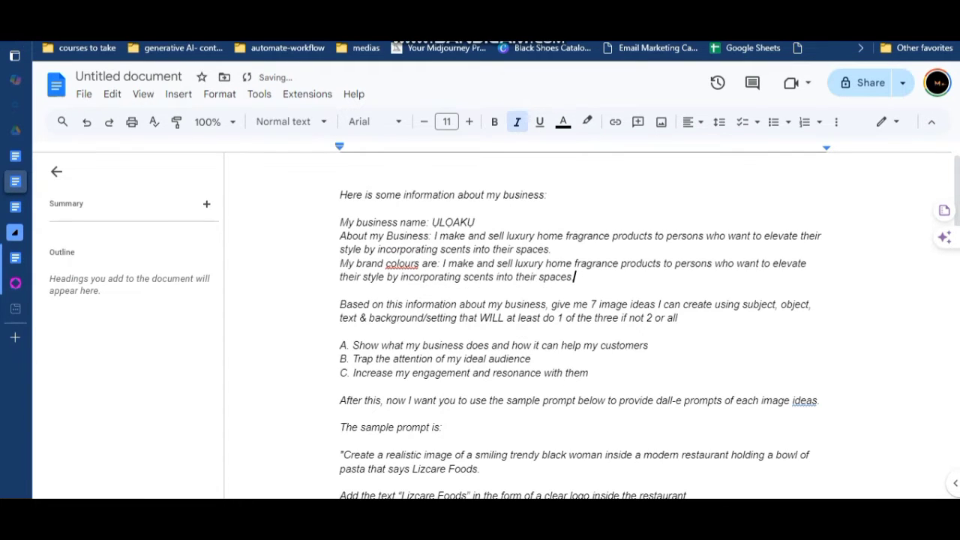
{"action": "key", "text": "Up"}
{"action": "key", "text": "Up"}
{"action": "key", "text": "Up"}
{"action": "key", "text": "Up"}
{"action": "key", "text": "Left"}
{"action": "key", "text": "Left"}
{"action": "key", "text": "Left"}
{"action": "key", "text": "Left"}
{"action": "key", "text": "Left"}
{"action": "key", "text": "Left"}
{"action": "key", "text": "Right"}
{"action": "key", "text": "Right"}
{"action": "key", "text": "Right"}
{"action": "key", "text": "Right"}
{"action": "key", "text": "Right"}
{"action": "key", "text": "Right"}
{"action": "key", "text": "Right"}
{"action": "key", "text": "Left"}
{"action": "key", "text": "Left"}
{"action": "key", "text": "Left"}
{"action": "key", "text": "Left"}
{"action": "key", "text": "Left"}
{"action": "key", "text": "Right"}
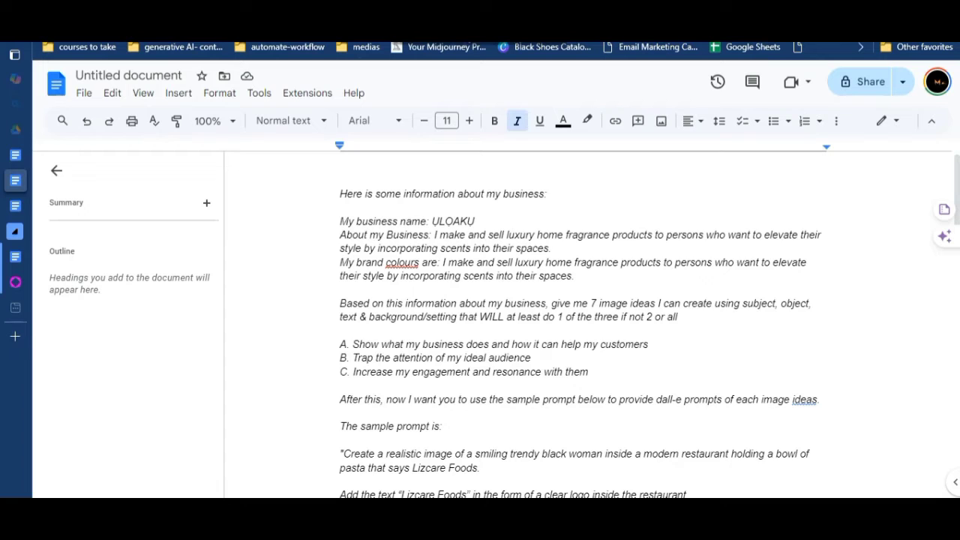
Step: Copy the whole customised prompt from the untitled document, then paste it into the Copilot chat and submit it
{"action": "left_click", "coordinate": [373, 194]}
{"action": "key", "text": "ctrl+a"}
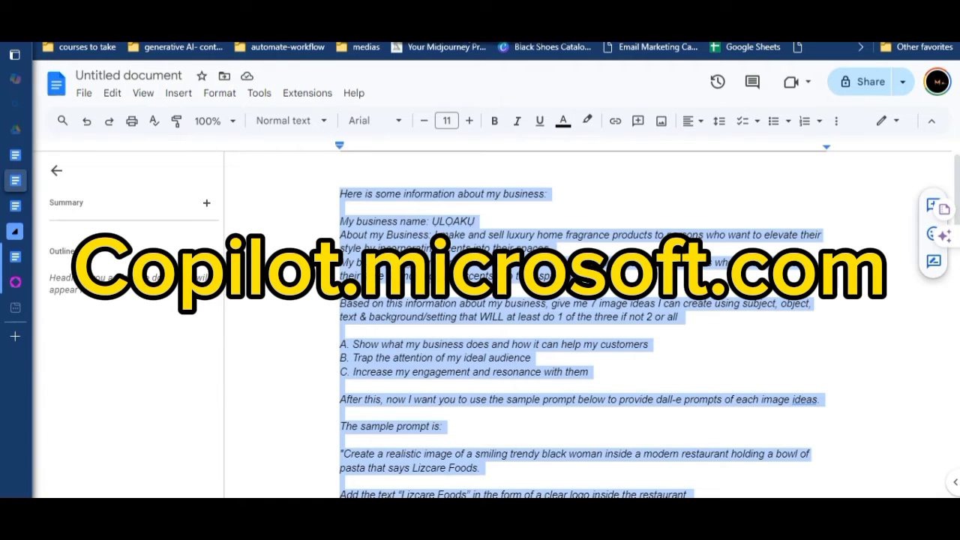
{"action": "mouse_move", "coordinate": [15, 180]}
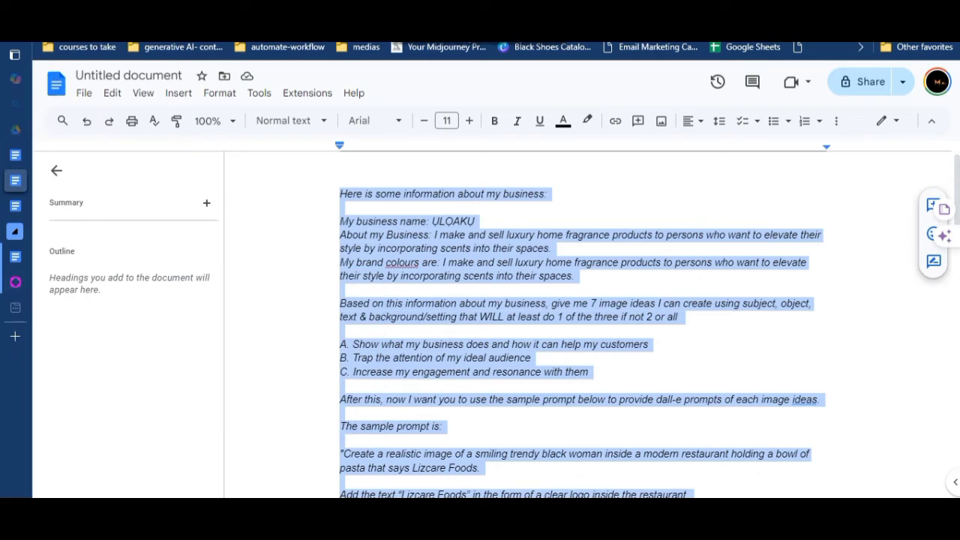
{"action": "mouse_move", "coordinate": [15, 78]}
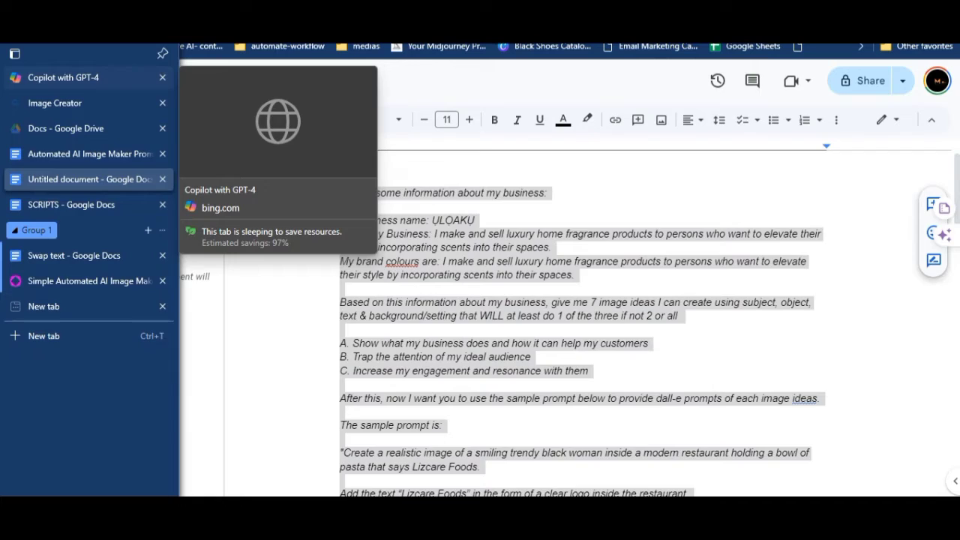
{"action": "left_click", "coordinate": [15, 79]}
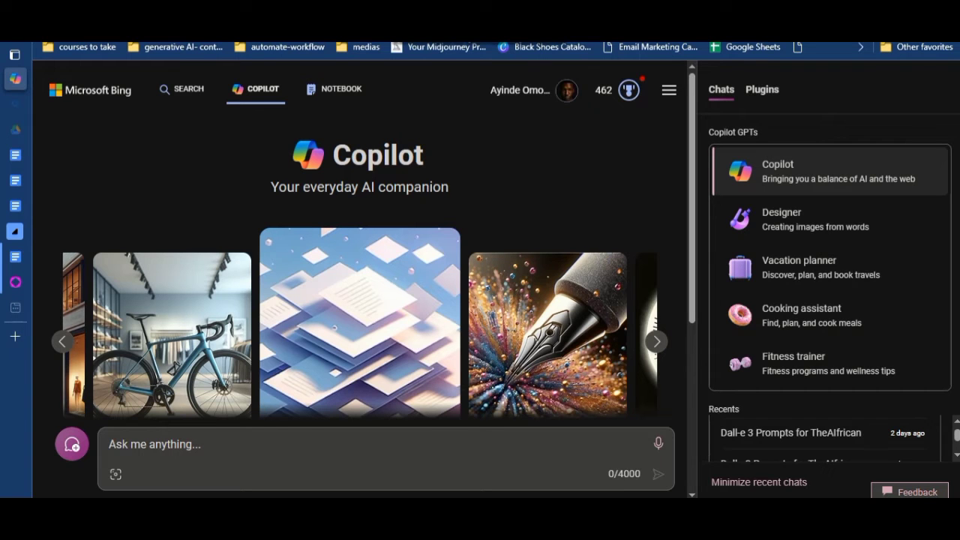
{"action": "key", "text": "ctrl+v"}
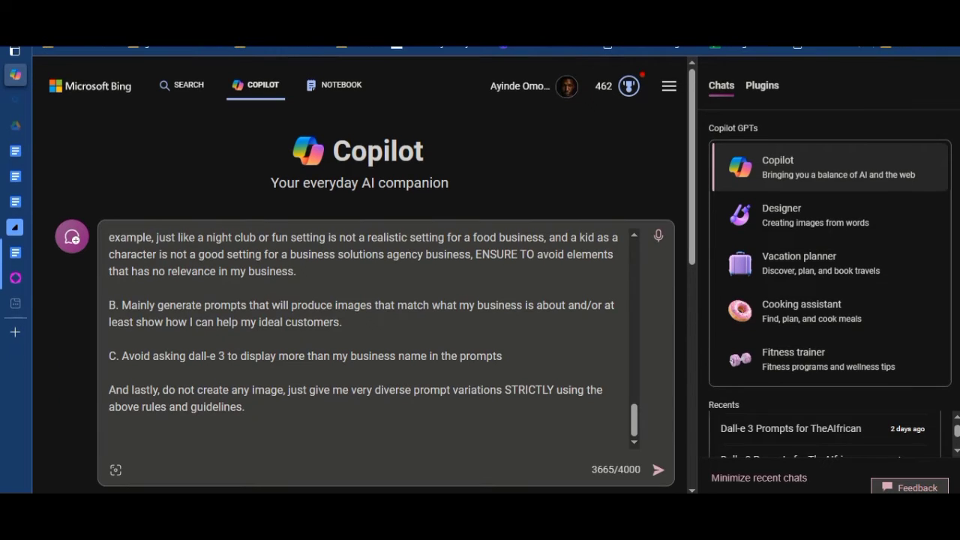
{"action": "key", "text": "Return"}
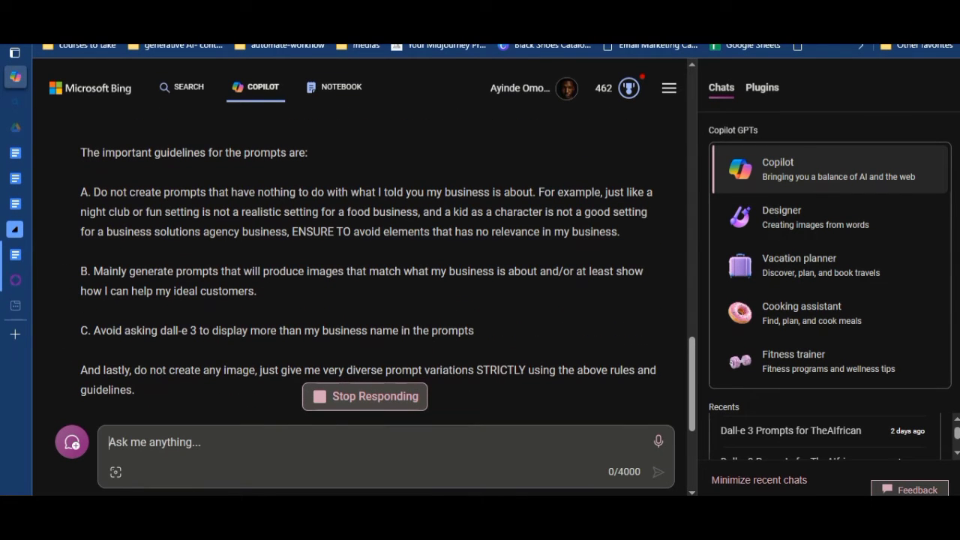
Step: Return to the presentation, read the rest of the Step 1 slide, and advance to the Step 2 instructions
{"action": "left_click", "coordinate": [45, 279]}
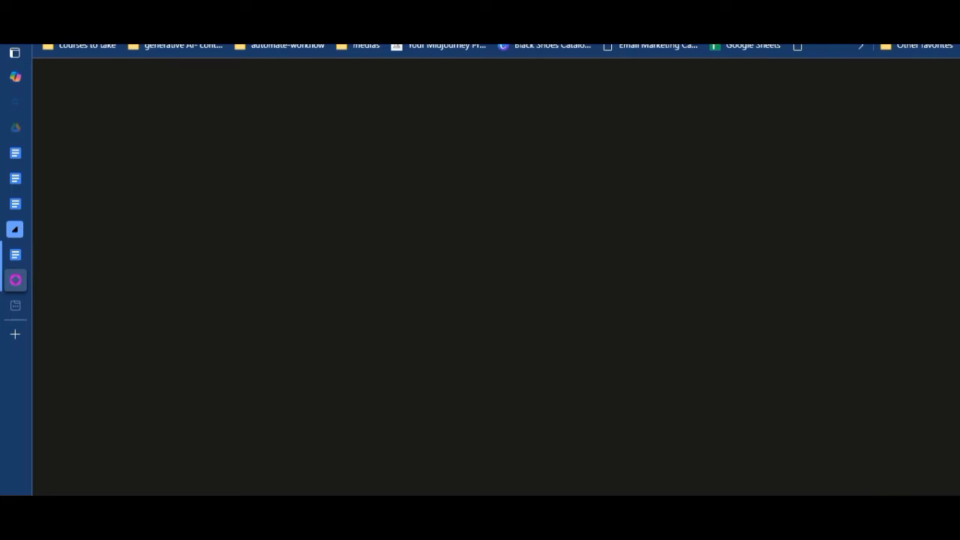
{"action": "scroll", "coordinate": [495, 277], "scroll_direction": "down", "scroll_amount": 3}
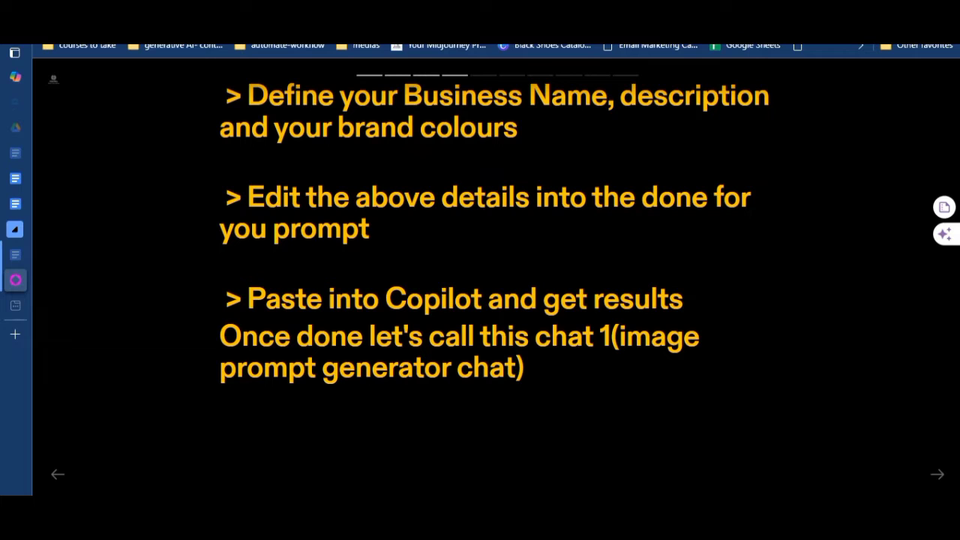
{"action": "key", "text": "Right"}
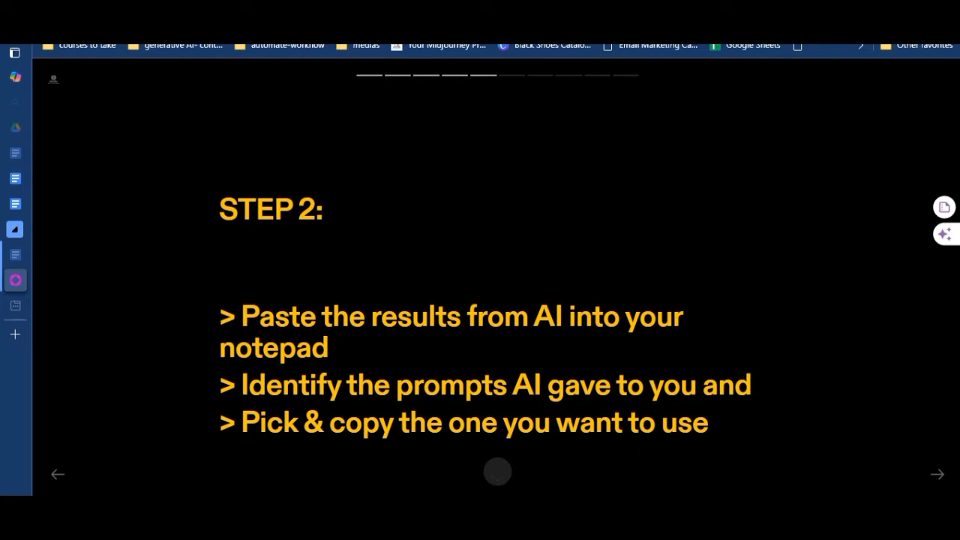
{"action": "scroll", "coordinate": [485, 315], "scroll_direction": "down", "scroll_amount": 1}
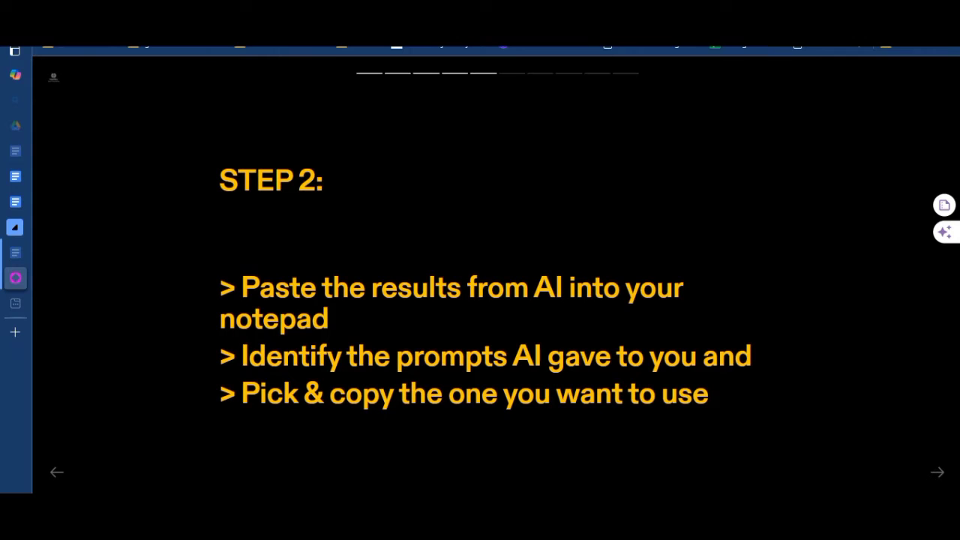
Step: Copy Copilot's response and paste it at the end of the untitled Google Docs document, a few blank lines below the original prompt
{"action": "mouse_move", "coordinate": [15, 252]}
{"action": "left_click", "coordinate": [82, 75]}
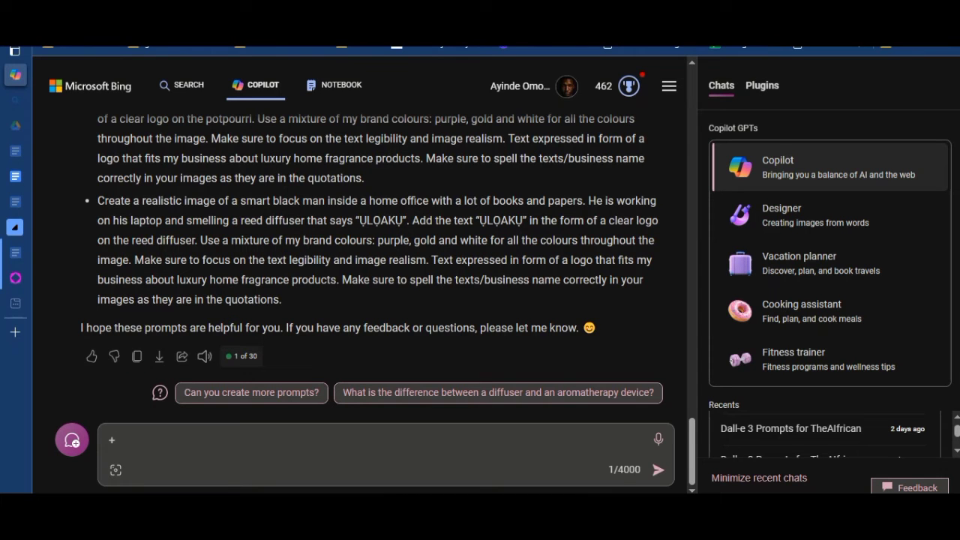
{"action": "mouse_move", "coordinate": [15, 303]}
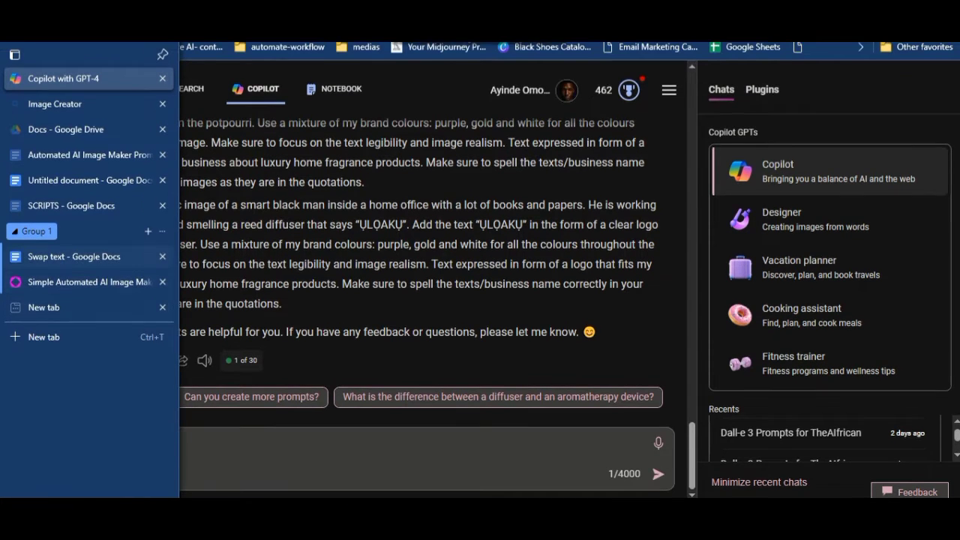
{"action": "left_click", "coordinate": [93, 178]}
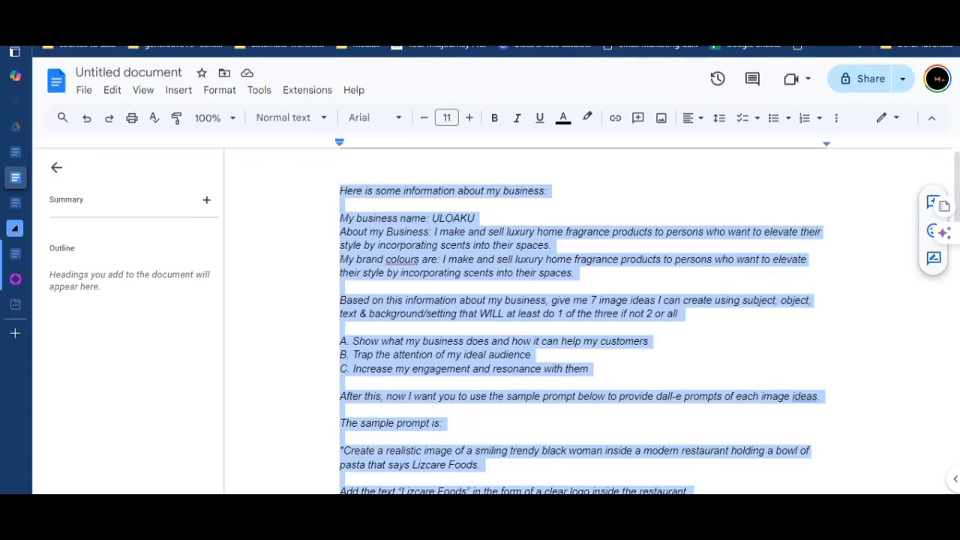
{"action": "scroll", "coordinate": [582, 321], "scroll_direction": "down", "scroll_amount": 15}
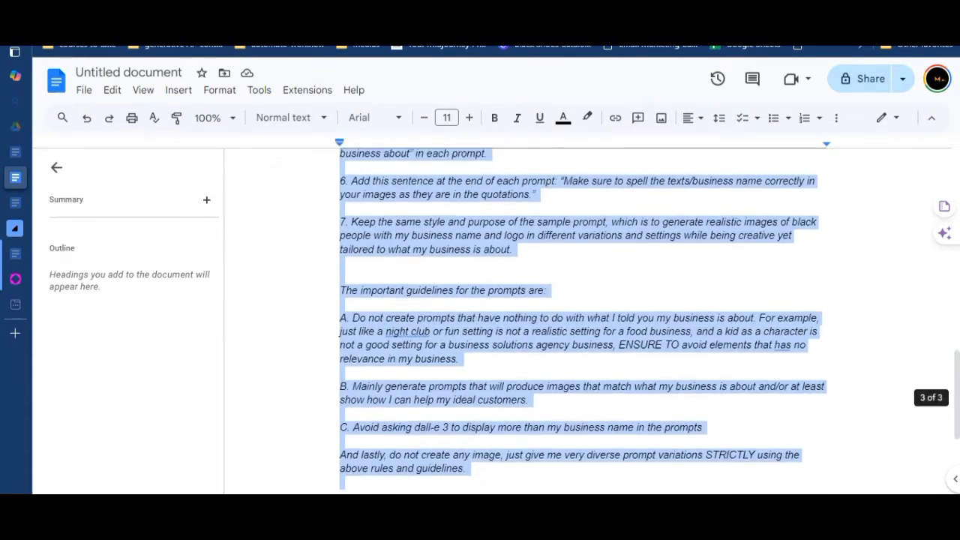
{"action": "left_click", "coordinate": [507, 273]}
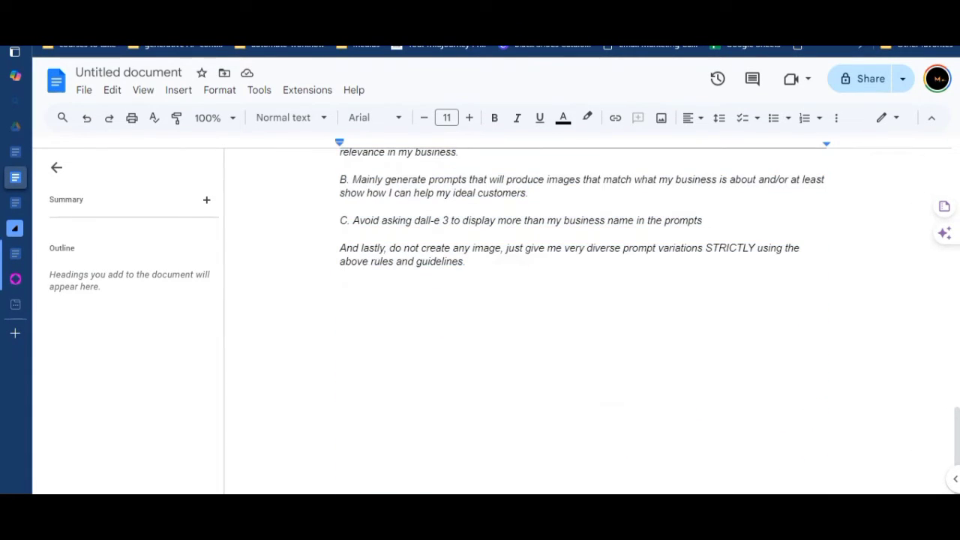
{"action": "key", "text": "Return"}
{"action": "key", "text": "Return"}
{"action": "key", "text": "Return"}
{"action": "key", "text": "ctrl+v"}
Step: Review the pasted image prompts and copy the one about a beautiful black woman inside a fancy hotel room
{"action": "scroll", "coordinate": [582, 321], "scroll_direction": "up", "scroll_amount": 5}
{"action": "scroll", "coordinate": [600, 321], "scroll_direction": "up", "scroll_amount": 1}
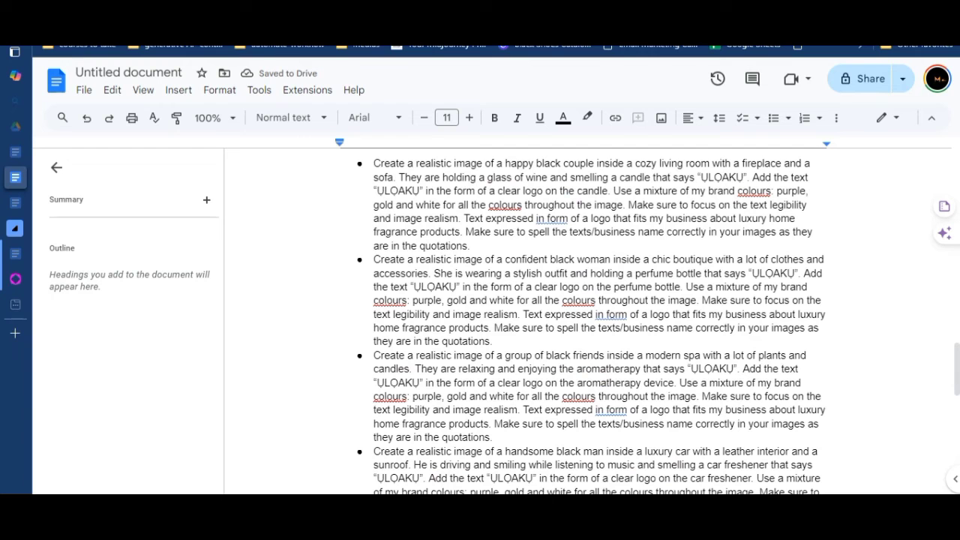
{"action": "scroll", "coordinate": [582, 321], "scroll_direction": "up", "scroll_amount": 2}
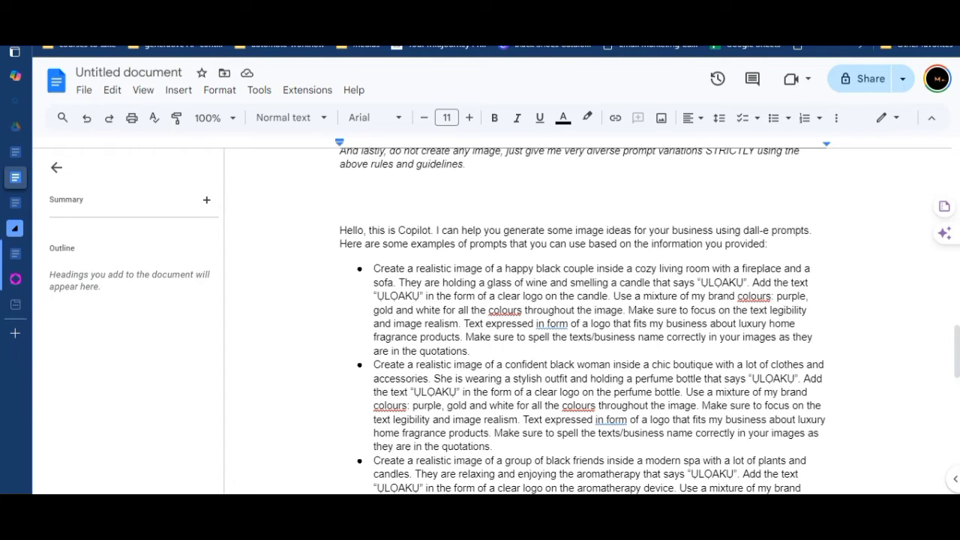
{"action": "left_click", "coordinate": [373, 269]}
{"action": "scroll", "coordinate": [588, 323], "scroll_direction": "down", "scroll_amount": 2}
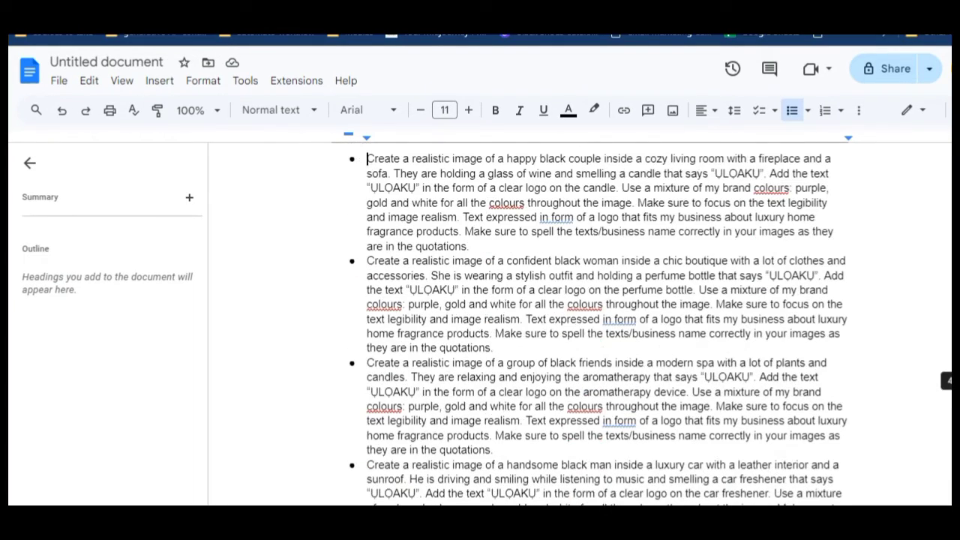
{"action": "scroll", "coordinate": [650, 324], "scroll_direction": "down", "scroll_amount": 1}
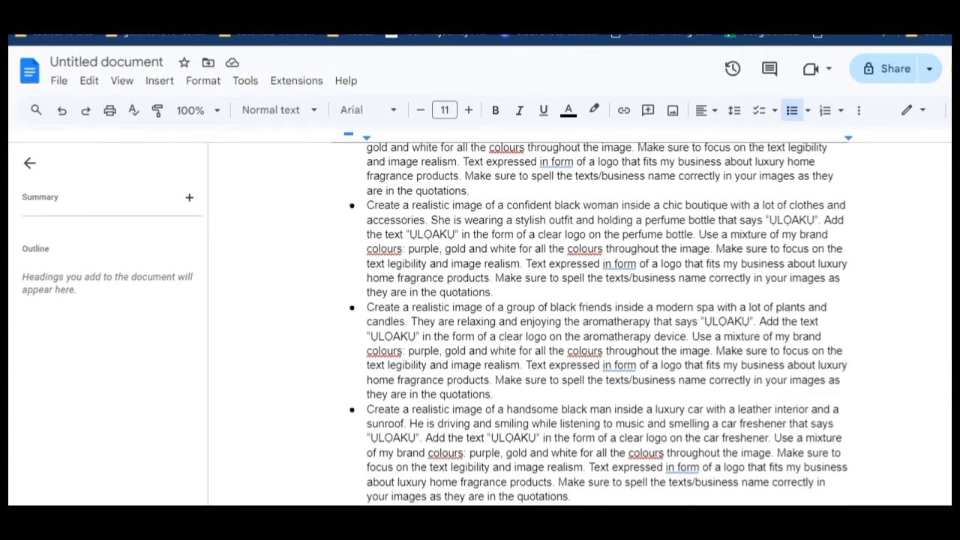
{"action": "scroll", "coordinate": [598, 322], "scroll_direction": "down", "scroll_amount": 1}
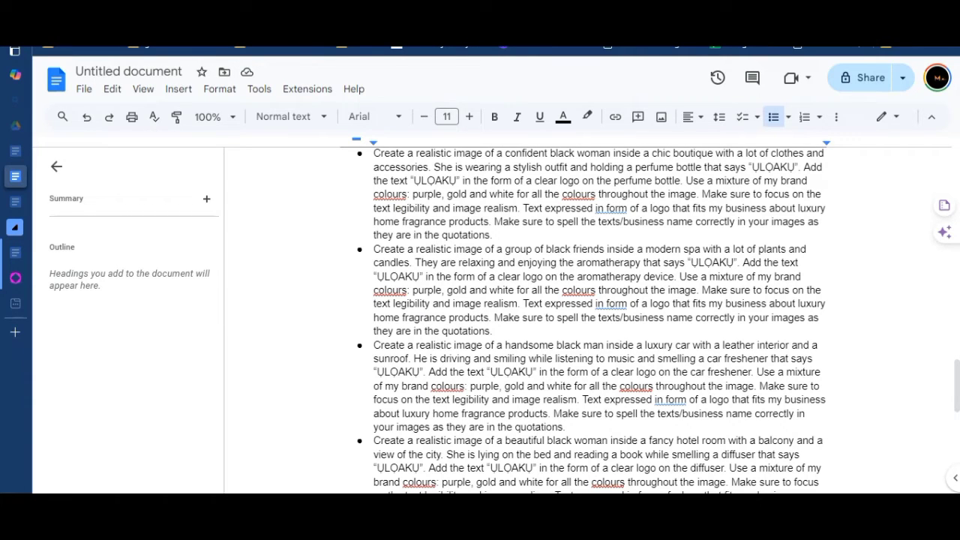
{"action": "left_click", "coordinate": [374, 249]}
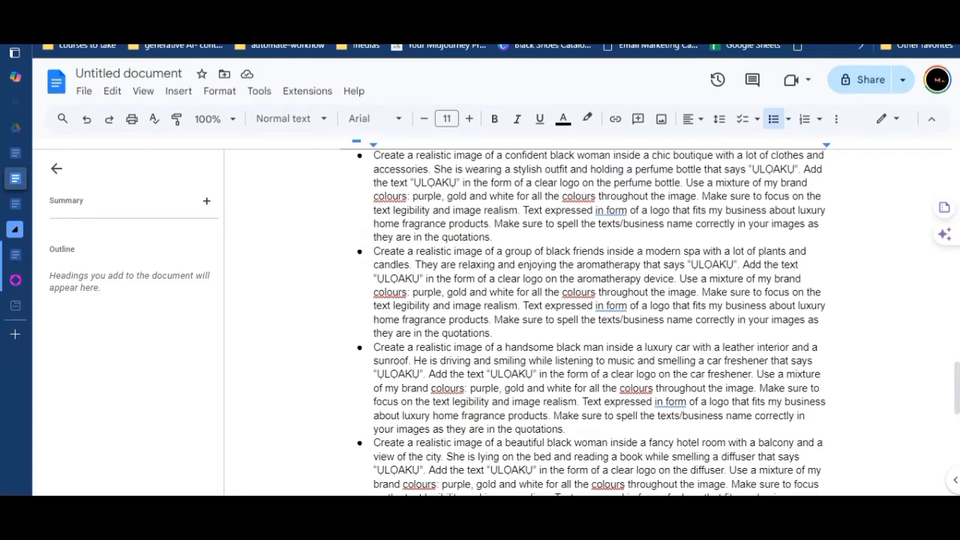
{"action": "scroll", "coordinate": [599, 322], "scroll_direction": "down", "scroll_amount": 1}
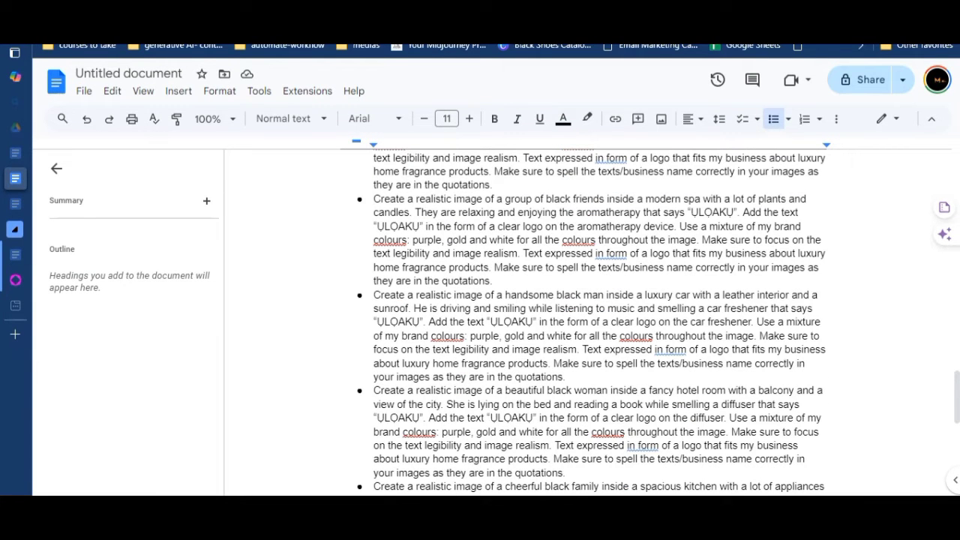
{"action": "scroll", "coordinate": [599, 322], "scroll_direction": "down", "scroll_amount": 1}
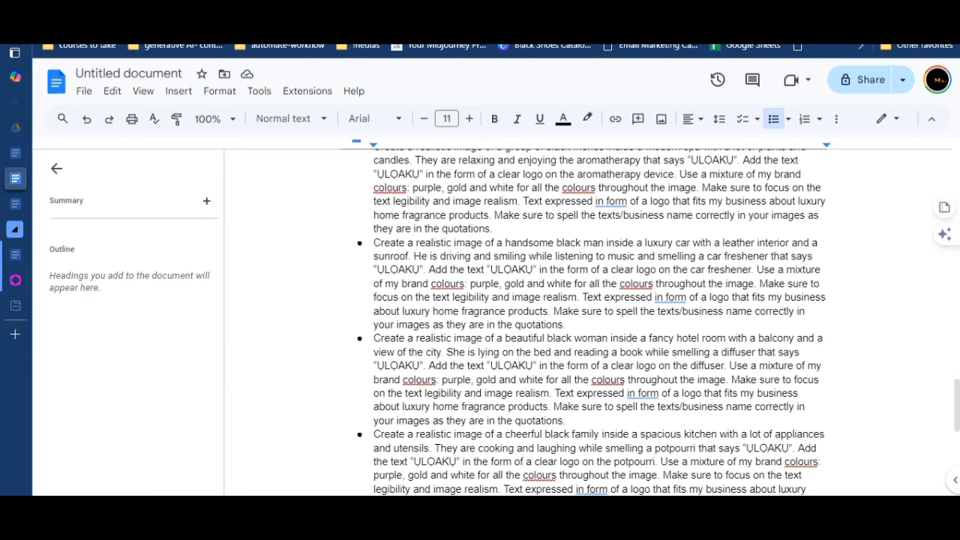
{"action": "left_click_drag", "start_coordinate": [374, 339], "coordinate": [566, 421]}
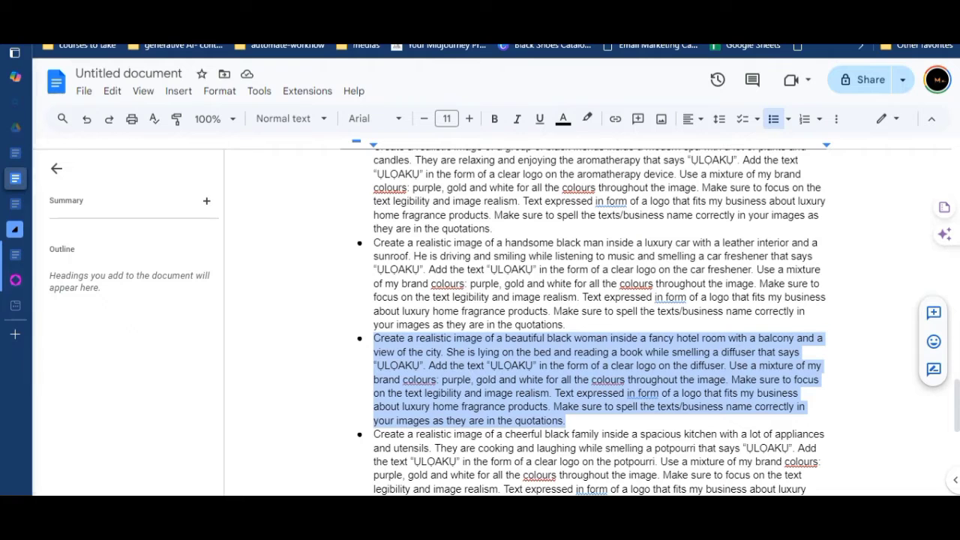
Step: Read the Step 3 slide in the presentation, and start a new topic in Copilot
{"action": "left_click", "coordinate": [45, 281]}
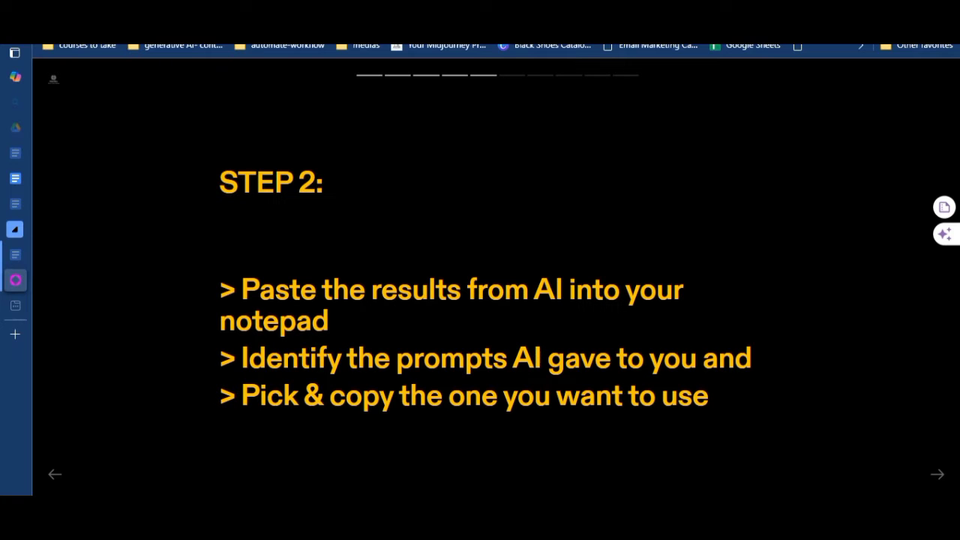
{"action": "key", "text": "Right"}
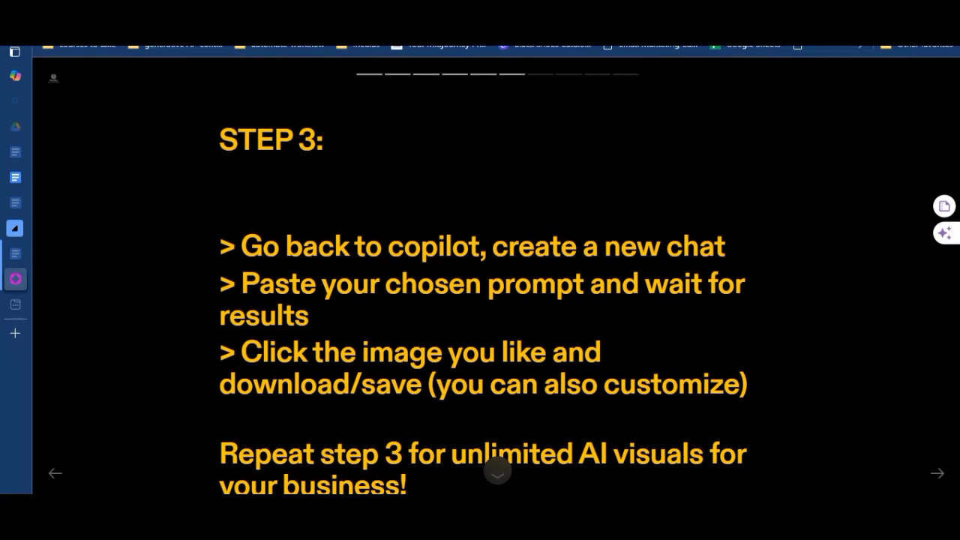
{"action": "mouse_move", "coordinate": [15, 101]}
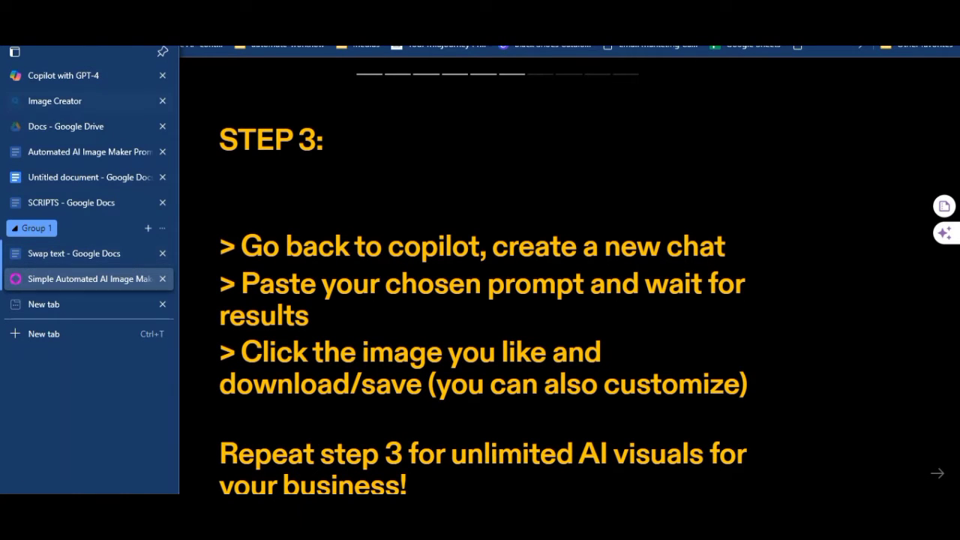
{"action": "left_click", "coordinate": [88, 76]}
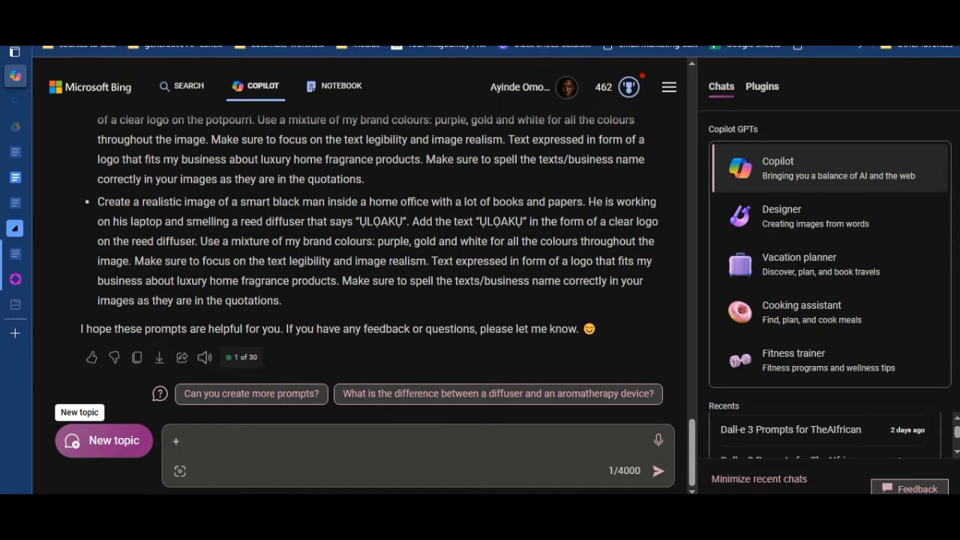
{"action": "left_click", "coordinate": [104, 440]}
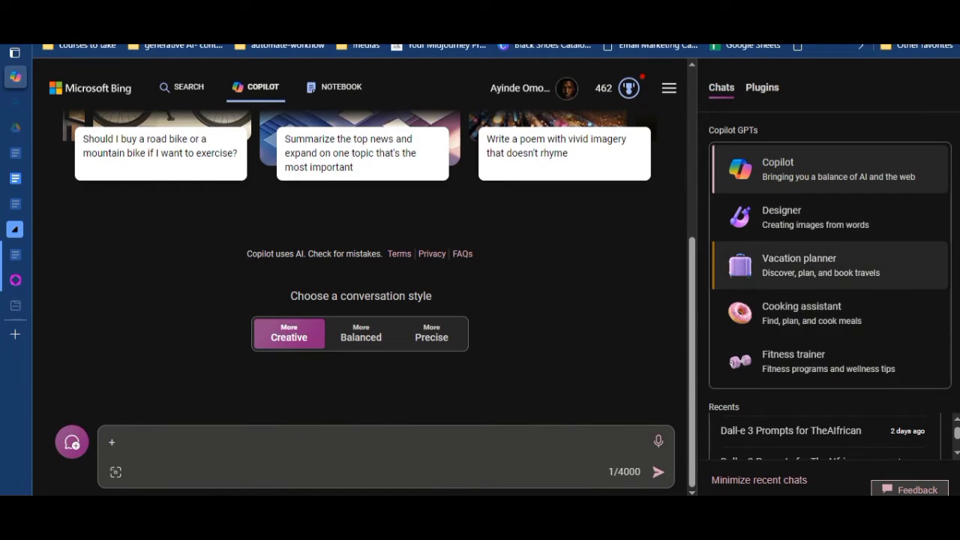
Step: Switch to the Designer GPT, clear the stray character from the message, and submit the copied prompt about a beautiful black woman in a fancy hotel room
{"action": "left_click", "coordinate": [827, 211]}
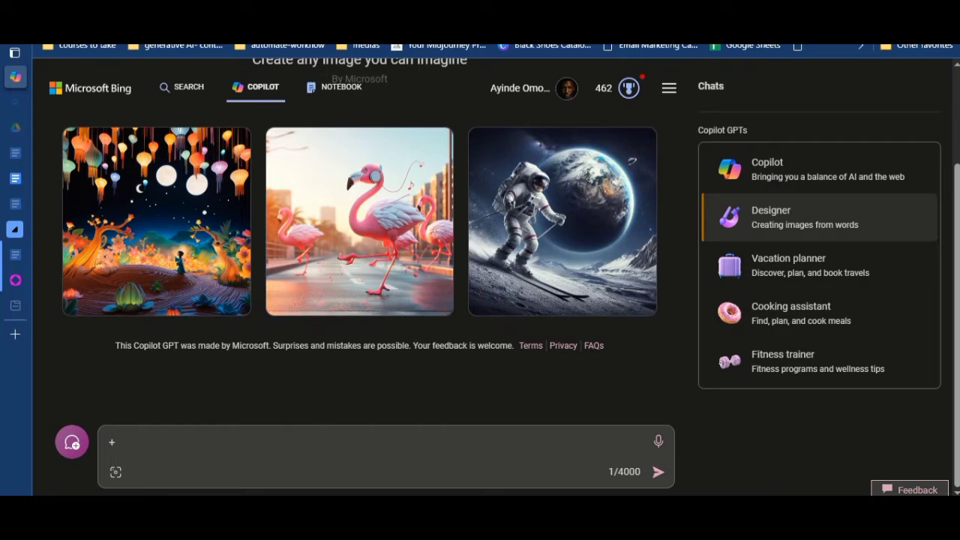
{"action": "key", "text": "BackSpace"}
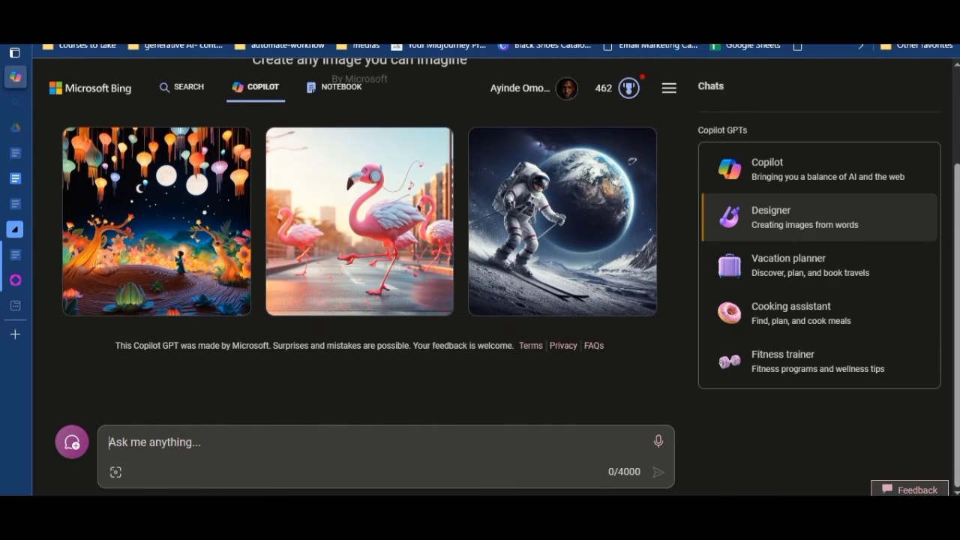
{"action": "key", "text": "ctrl+v"}
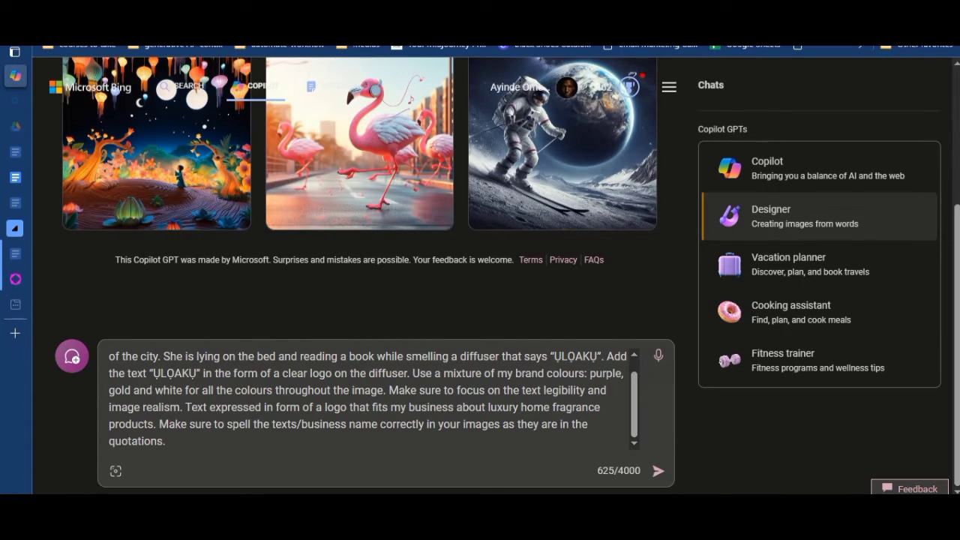
{"action": "key", "text": "Up"}
{"action": "key", "text": "Up"}
{"action": "key", "text": "Up"}
{"action": "key", "text": "Up"}
{"action": "key", "text": "Up"}
{"action": "key", "text": "Up"}
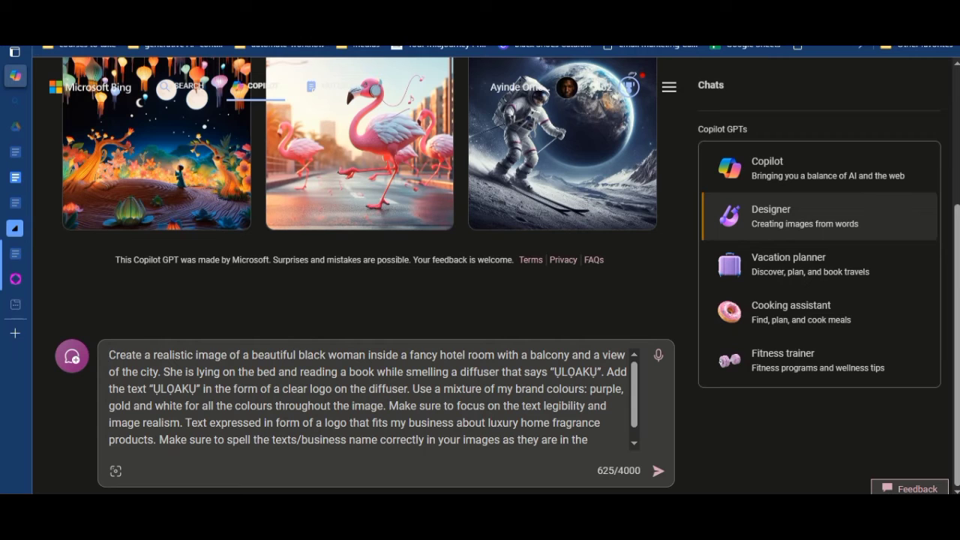
{"action": "key", "text": "Return"}
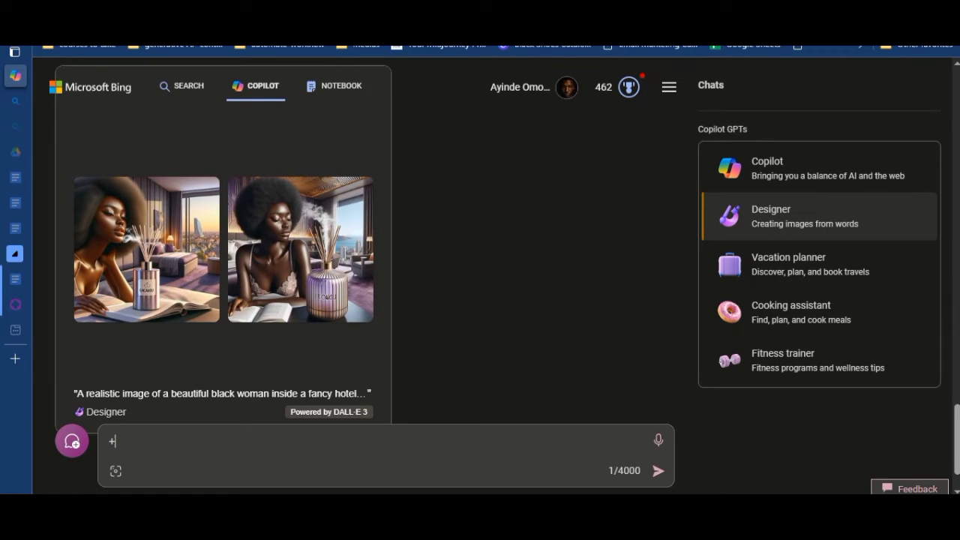
Step: Clear the stray plus sign from the message field, and view both generated hotel-room images enlarged, one after the other
{"action": "key", "text": "BackSpace"}
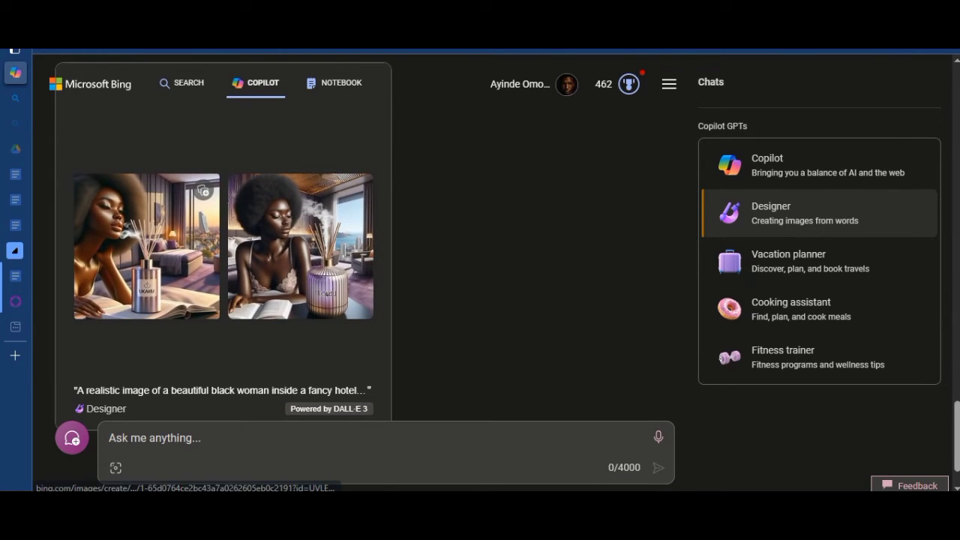
{"action": "scroll", "coordinate": [146, 246], "scroll_direction": "up", "scroll_amount": 3}
{"action": "scroll", "coordinate": [146, 246], "scroll_direction": "down", "scroll_amount": 2}
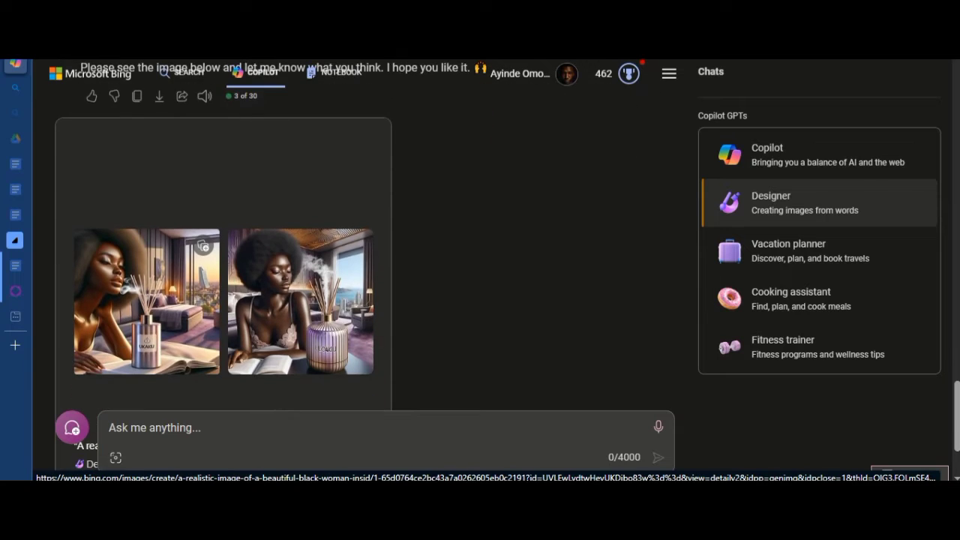
{"action": "scroll", "coordinate": [143, 233], "scroll_direction": "down", "scroll_amount": 1}
{"action": "left_click", "coordinate": [141, 229]}
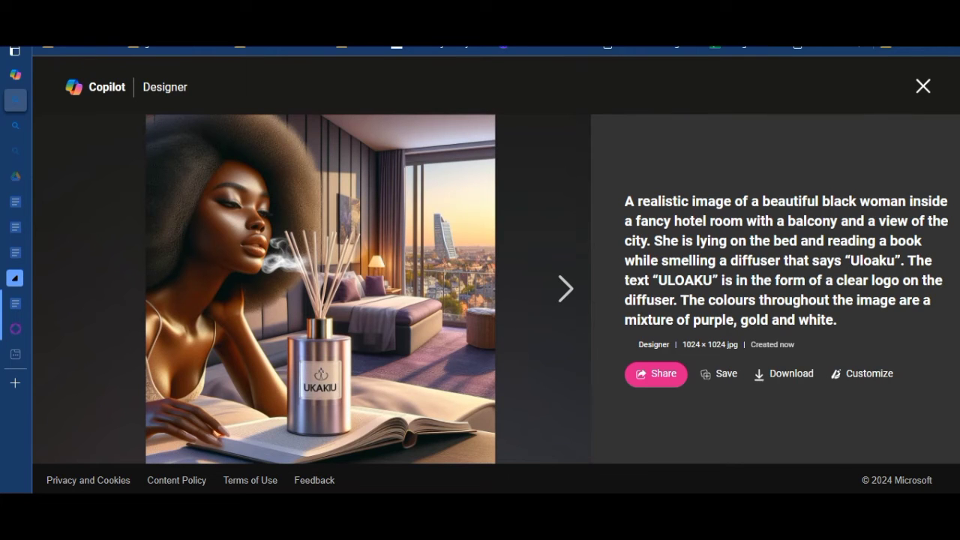
{"action": "left_click", "coordinate": [565, 288]}
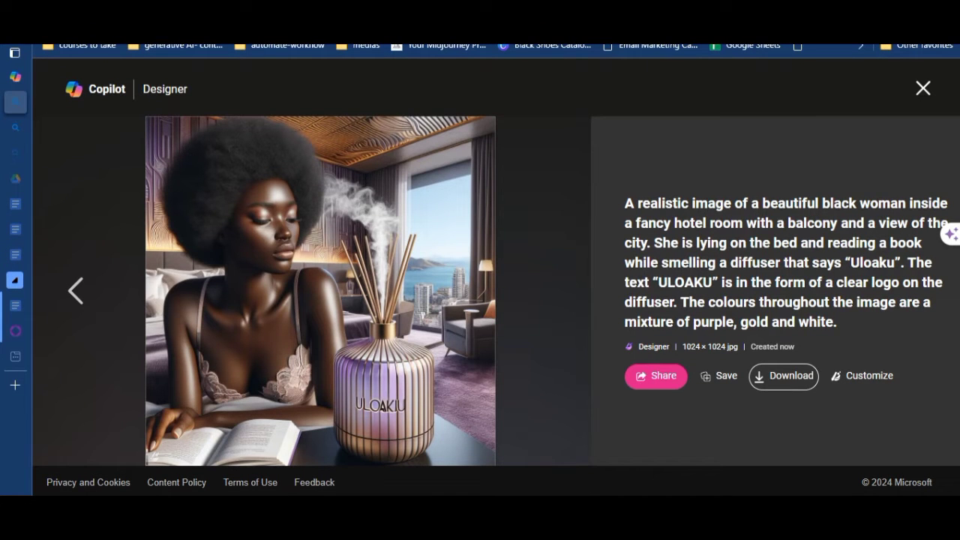
Step: Return to the Simple Automated AI Image Maker presentation, review Steps 1 to 3, and read the Kindly NOTE slide down to the bad outputs section
{"action": "mouse_move", "coordinate": [15, 103]}
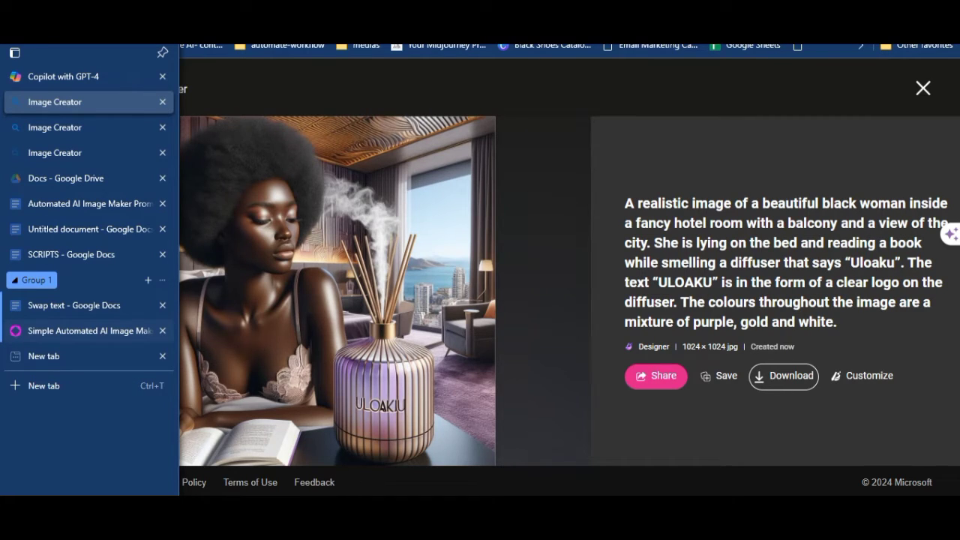
{"action": "left_click", "coordinate": [82, 331]}
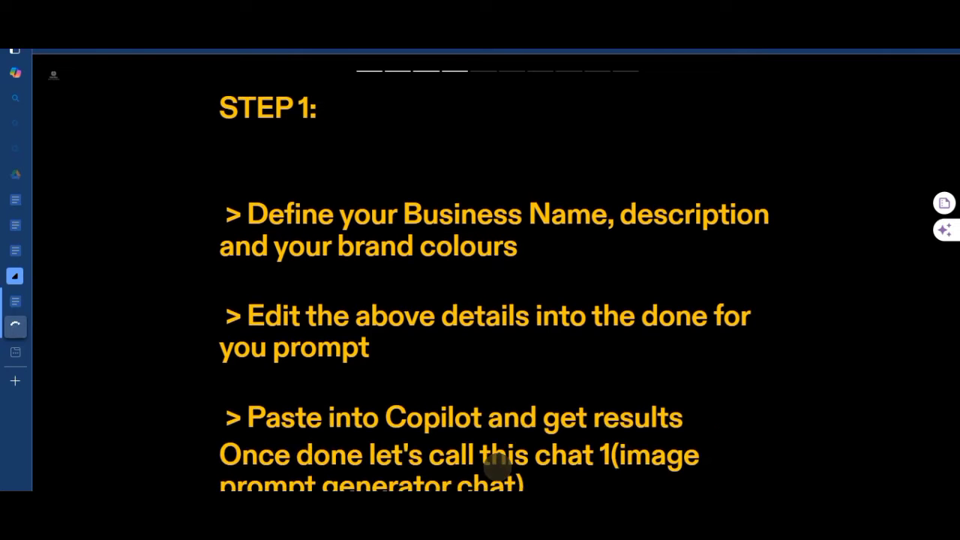
{"action": "scroll", "coordinate": [494, 300], "scroll_direction": "down", "scroll_amount": 2}
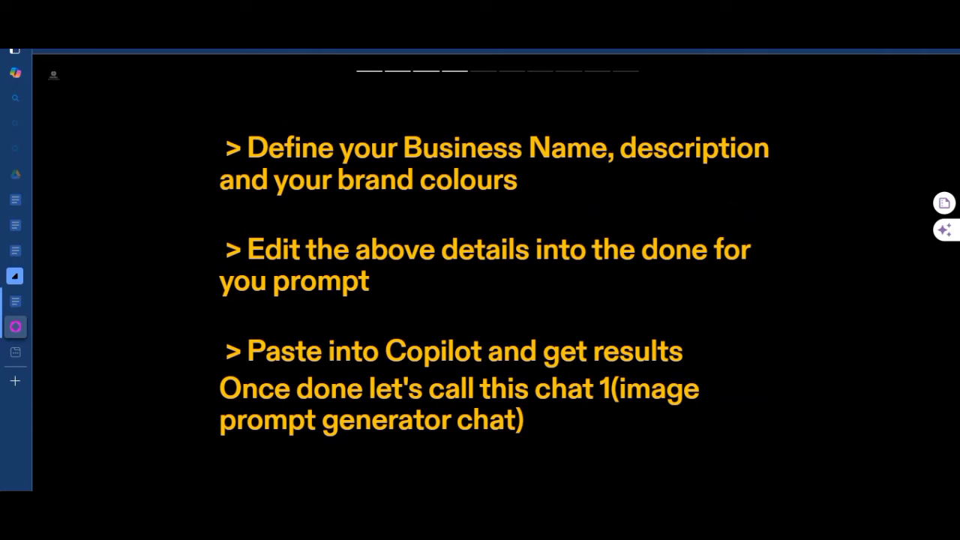
{"action": "key", "text": "Down"}
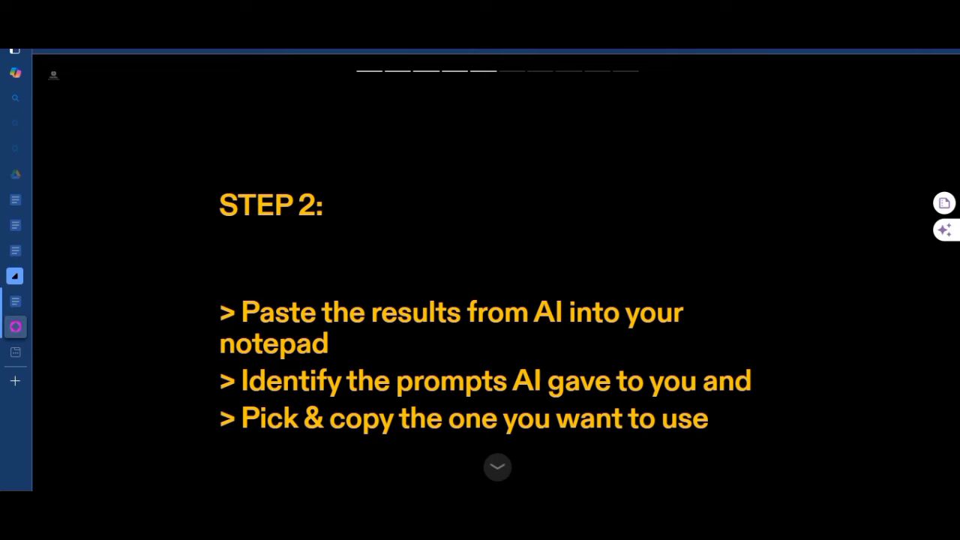
{"action": "scroll", "coordinate": [480, 300], "scroll_direction": "down", "scroll_amount": 3}
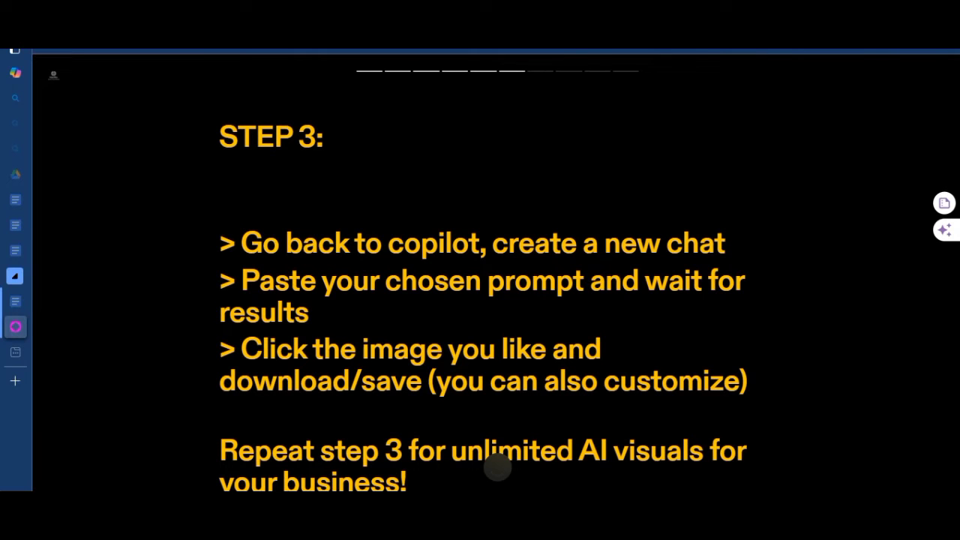
{"action": "scroll", "coordinate": [480, 300], "scroll_direction": "down", "scroll_amount": 3}
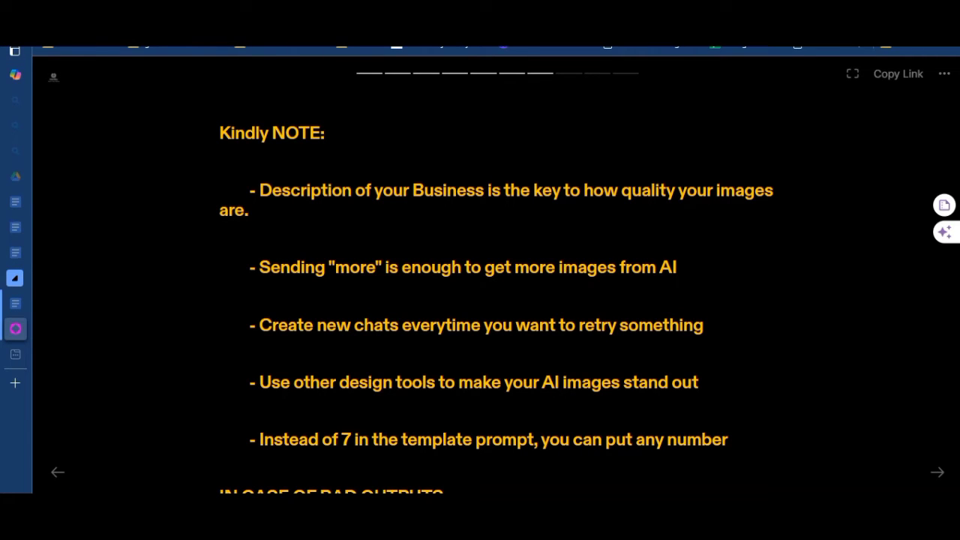
{"action": "scroll", "coordinate": [480, 300], "scroll_direction": "down", "scroll_amount": 3}
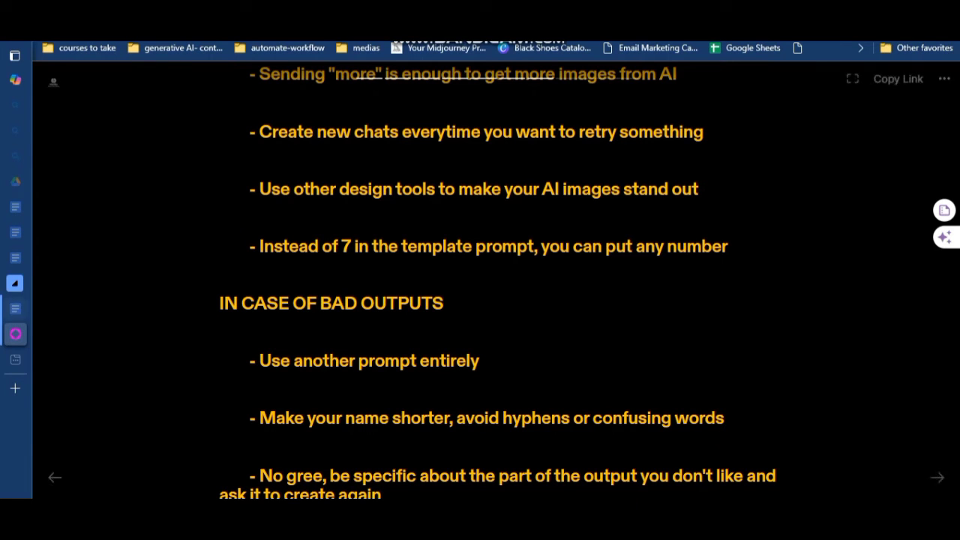
Step: Open the Automated AI Image Maker Prompt document and place the cursor right after the 7 in "give me 7 image ideas"
{"action": "left_click", "coordinate": [75, 205]}
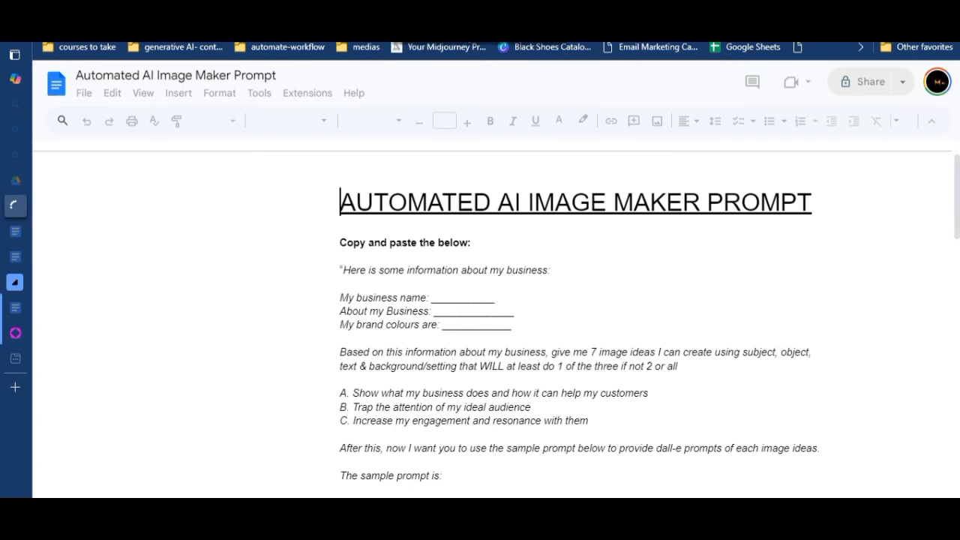
{"action": "scroll", "coordinate": [570, 322], "scroll_direction": "down", "scroll_amount": 4}
{"action": "scroll", "coordinate": [570, 322], "scroll_direction": "up", "scroll_amount": 5}
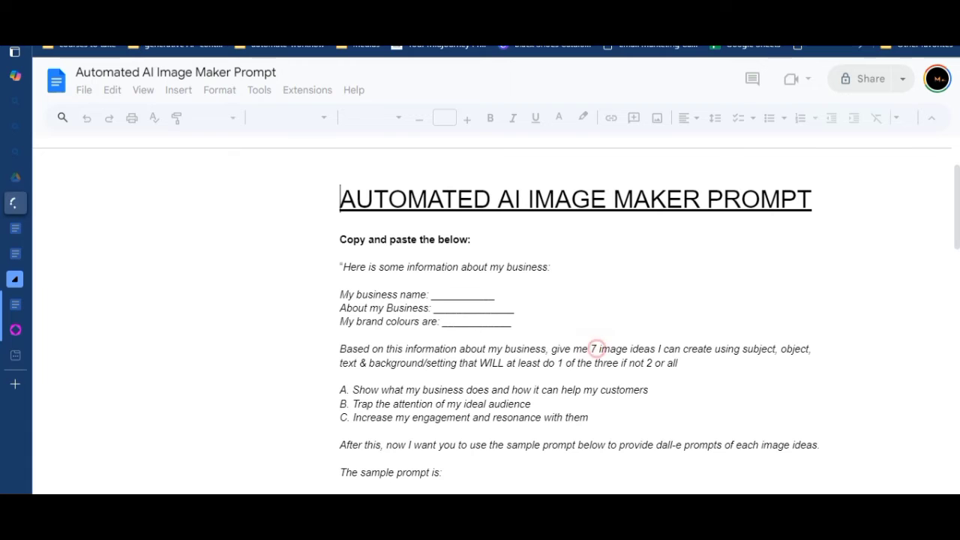
{"action": "left_click", "coordinate": [589, 350]}
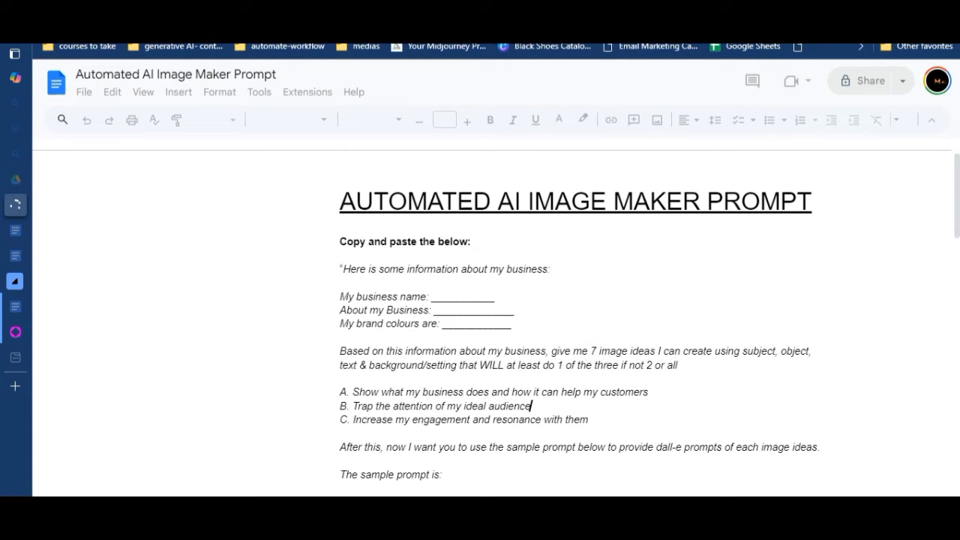
{"action": "left_click", "coordinate": [593, 350]}
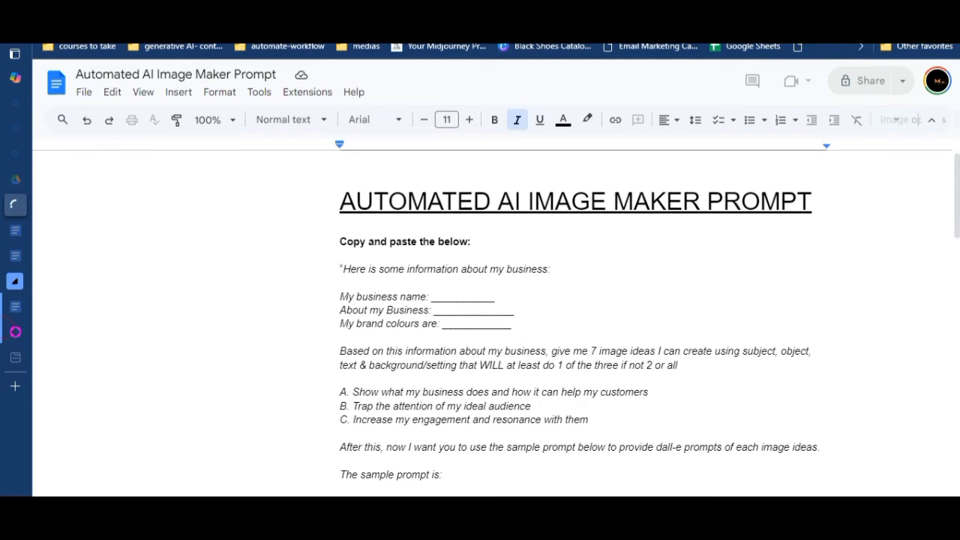
Step: Return to the presentation's bad-output tips, and examine the diffuser text in the hotel-room image and the freshener text in the luxury-car image
{"action": "mouse_move", "coordinate": [15, 205]}
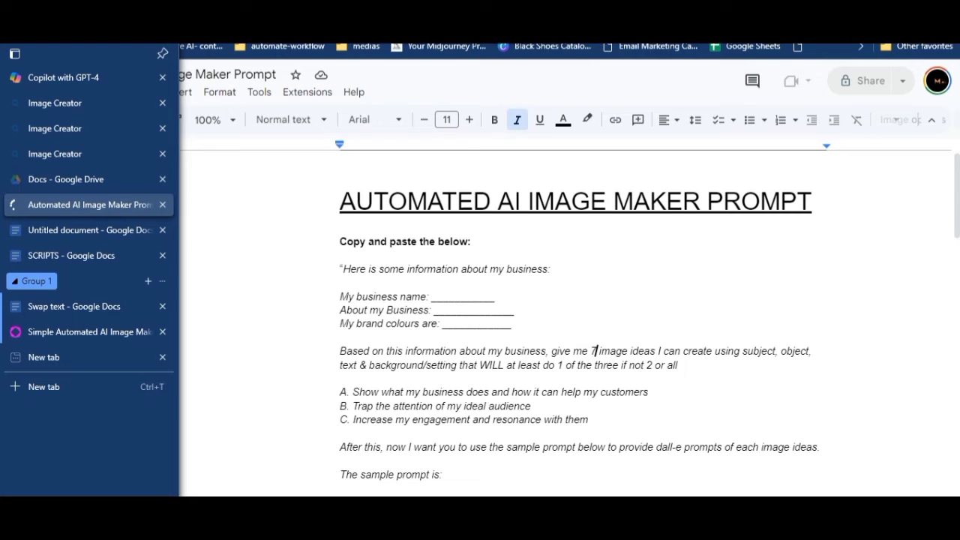
{"action": "left_click", "coordinate": [90, 331]}
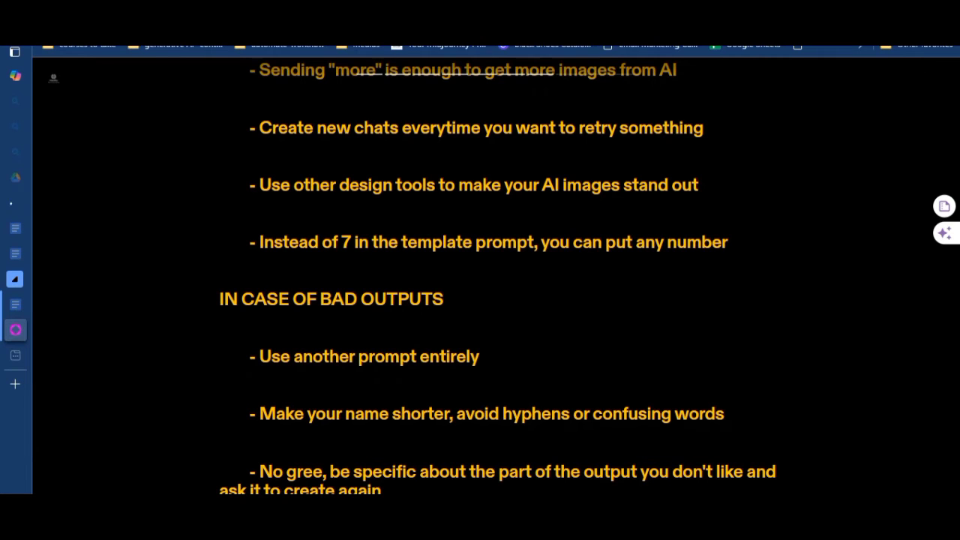
{"action": "scroll", "coordinate": [495, 277], "scroll_direction": "down", "scroll_amount": 1}
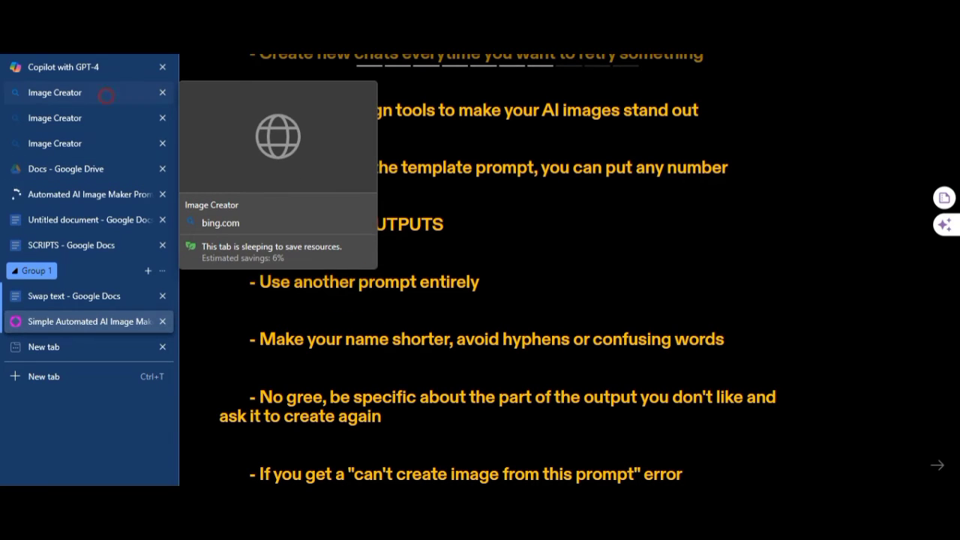
{"action": "left_click", "coordinate": [106, 95]}
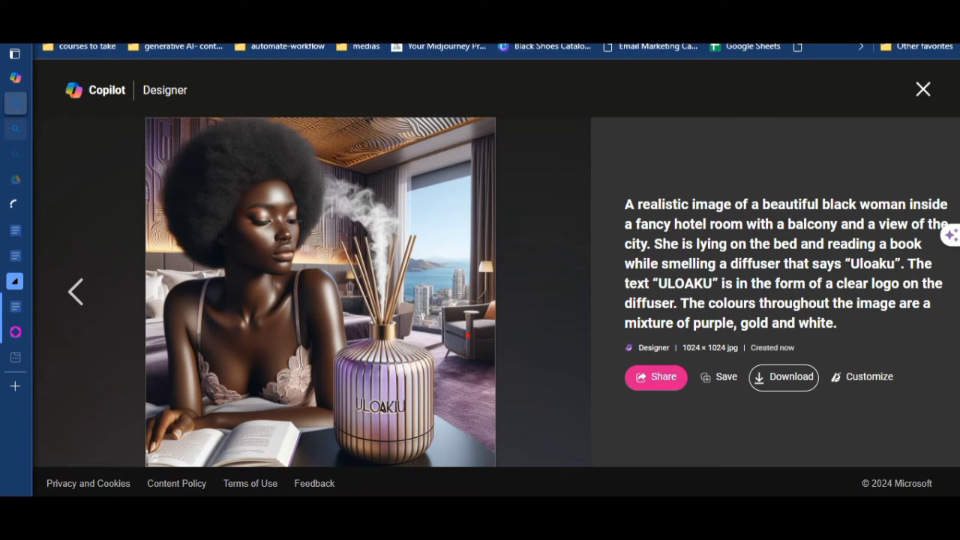
{"action": "left_click", "coordinate": [15, 129]}
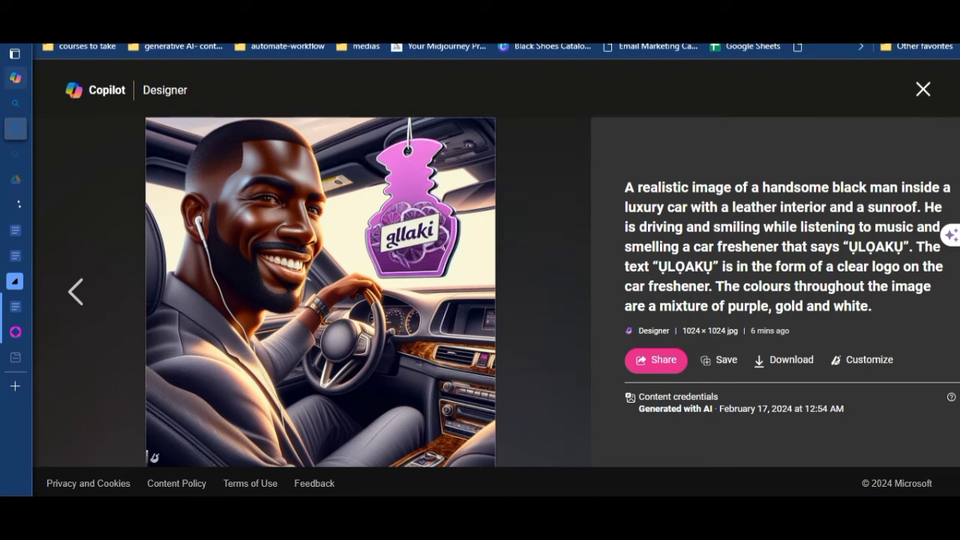
Step: Read the remaining bad-output tips in the presentation, and select the paragraph starting "While retaining the key message we want to pass"
{"action": "mouse_move", "coordinate": [15, 332]}
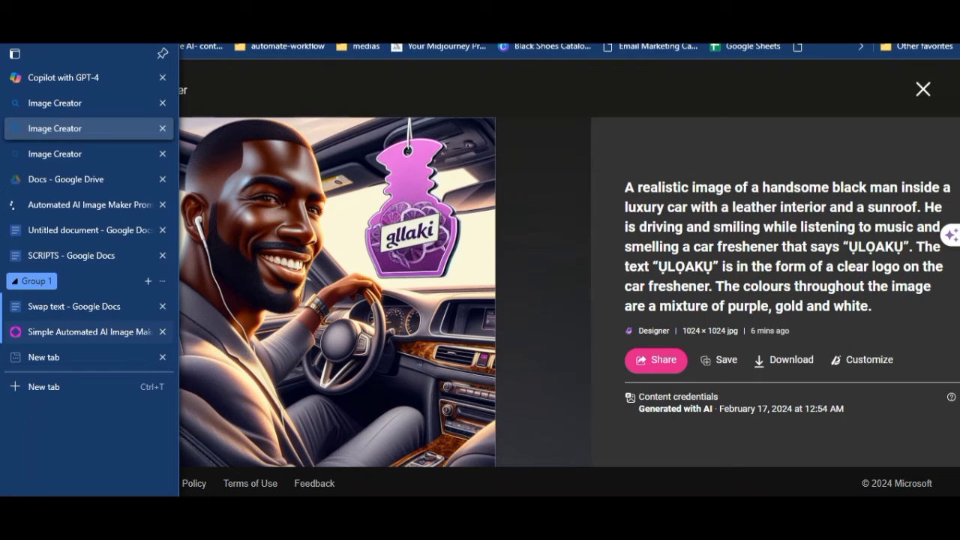
{"action": "left_click", "coordinate": [89, 331]}
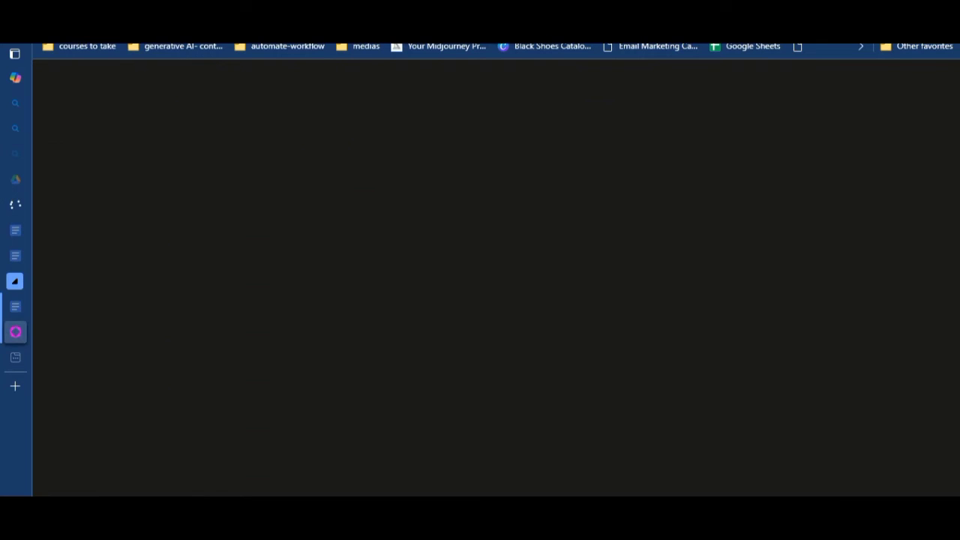
{"action": "scroll", "coordinate": [496, 278], "scroll_direction": "down", "scroll_amount": 1}
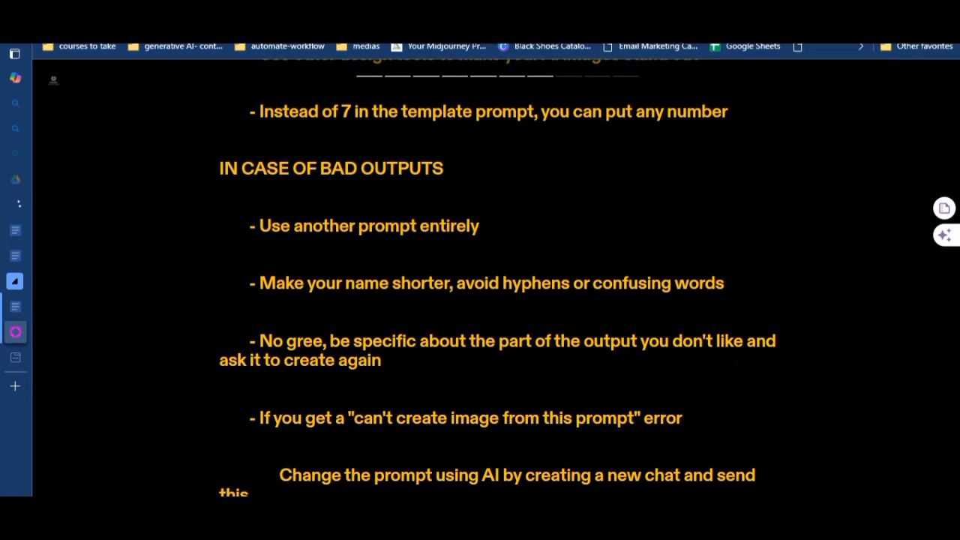
{"action": "scroll", "coordinate": [480, 277], "scroll_direction": "down", "scroll_amount": 1}
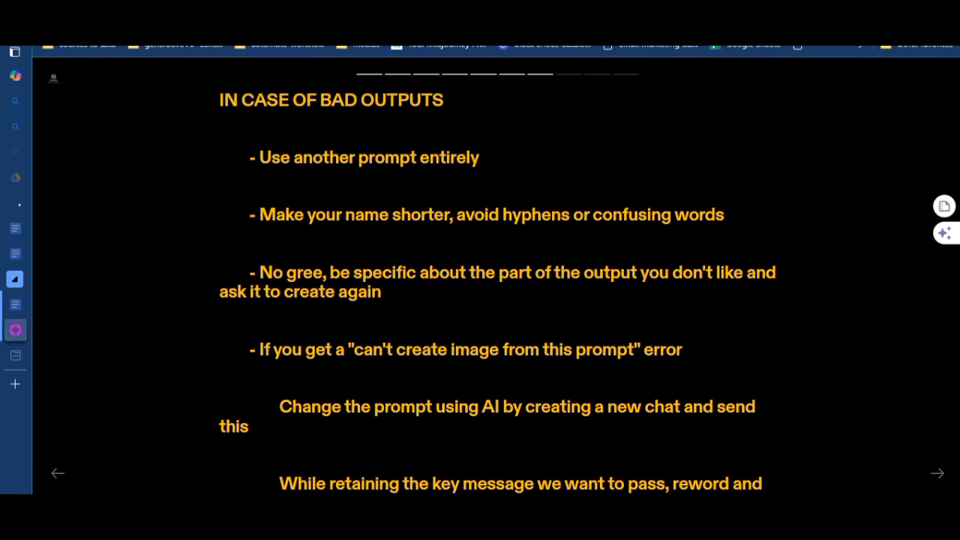
{"action": "scroll", "coordinate": [480, 277], "scroll_direction": "down", "scroll_amount": 1}
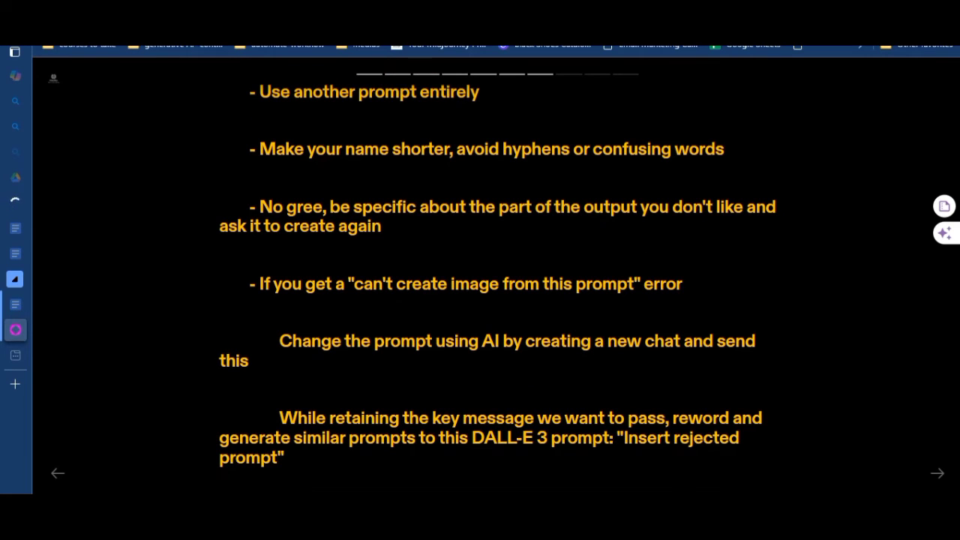
{"action": "scroll", "coordinate": [480, 277], "scroll_direction": "down", "scroll_amount": 1}
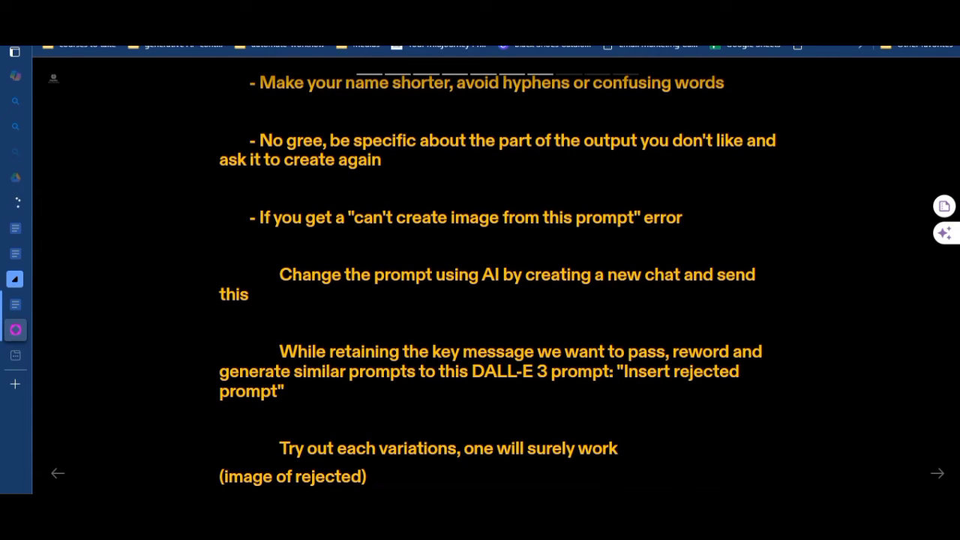
{"action": "triple_click", "coordinate": [480, 371]}
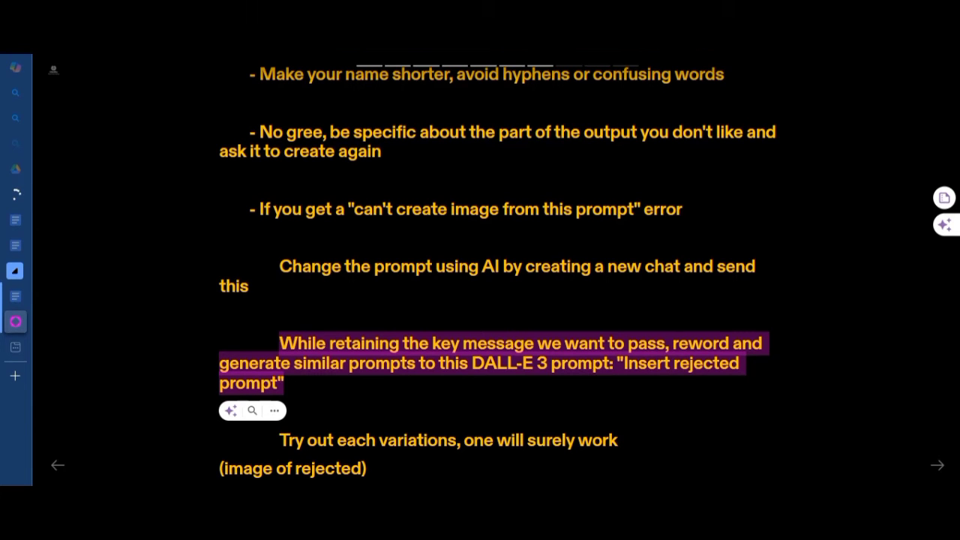
Step: Find the rejected image request earlier in the Copilot chat, and return to the presentation to read the end of the advice on rejected prompts
{"action": "mouse_move", "coordinate": [16, 346]}
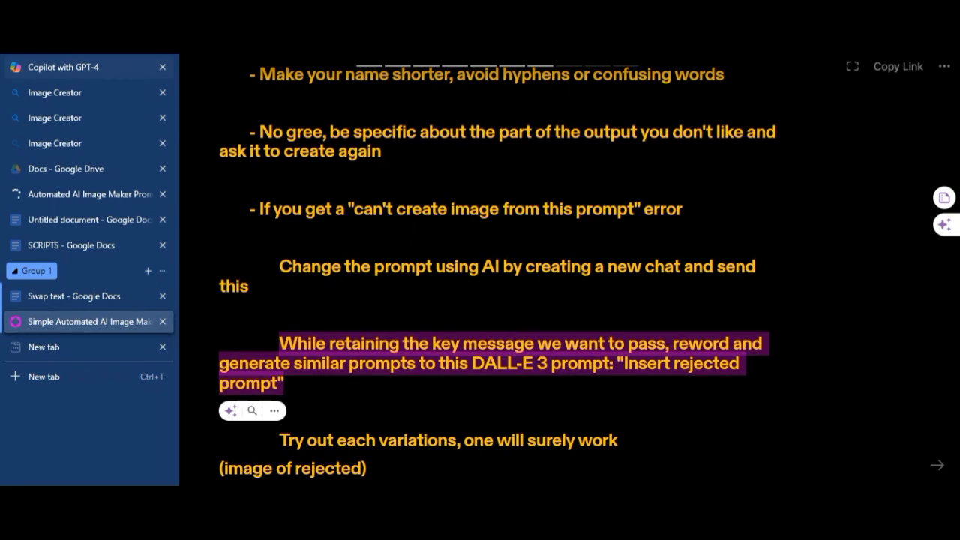
{"action": "left_click", "coordinate": [52, 67]}
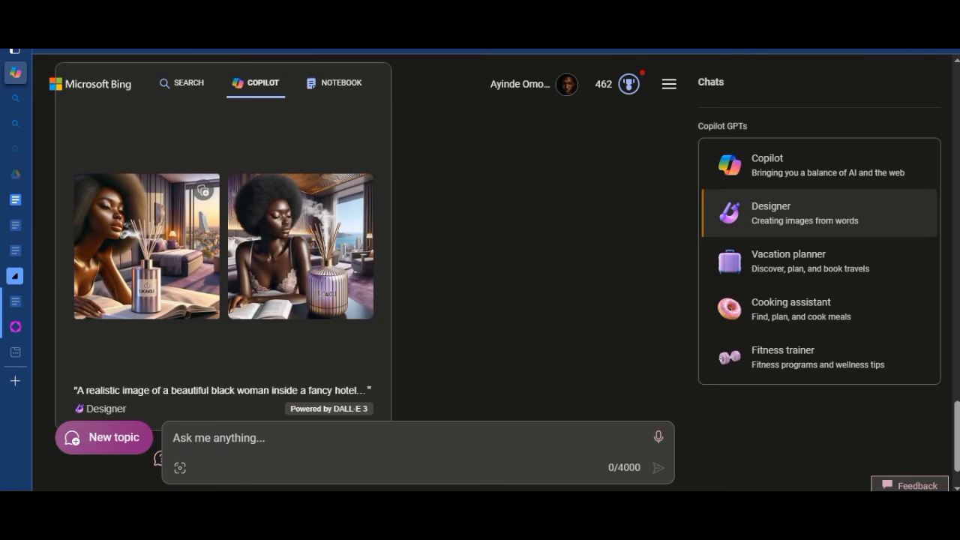
{"action": "scroll", "coordinate": [360, 262], "scroll_direction": "up", "scroll_amount": 12}
{"action": "scroll", "coordinate": [360, 262], "scroll_direction": "up", "scroll_amount": 8}
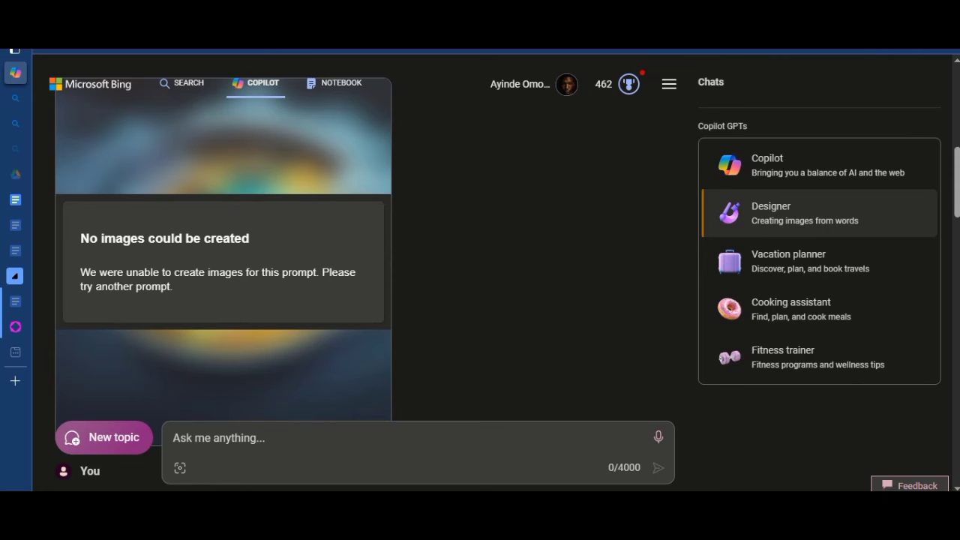
{"action": "mouse_move", "coordinate": [15, 330]}
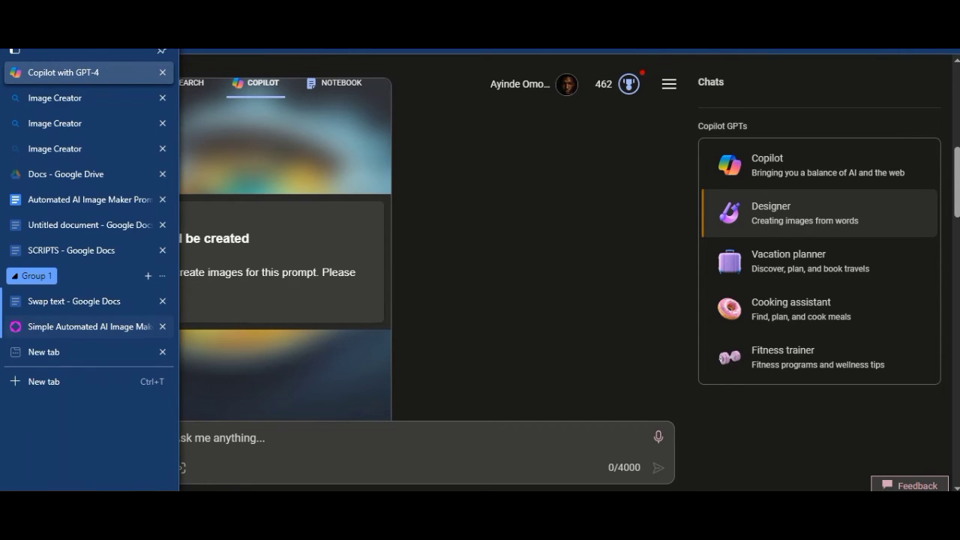
{"action": "left_click", "coordinate": [75, 327]}
{"action": "scroll", "coordinate": [487, 270], "scroll_direction": "down", "scroll_amount": 1}
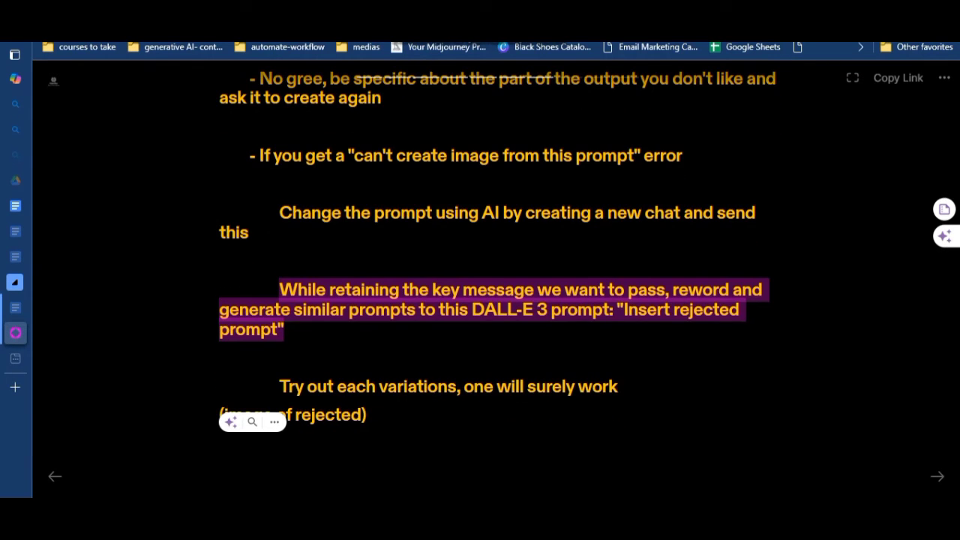